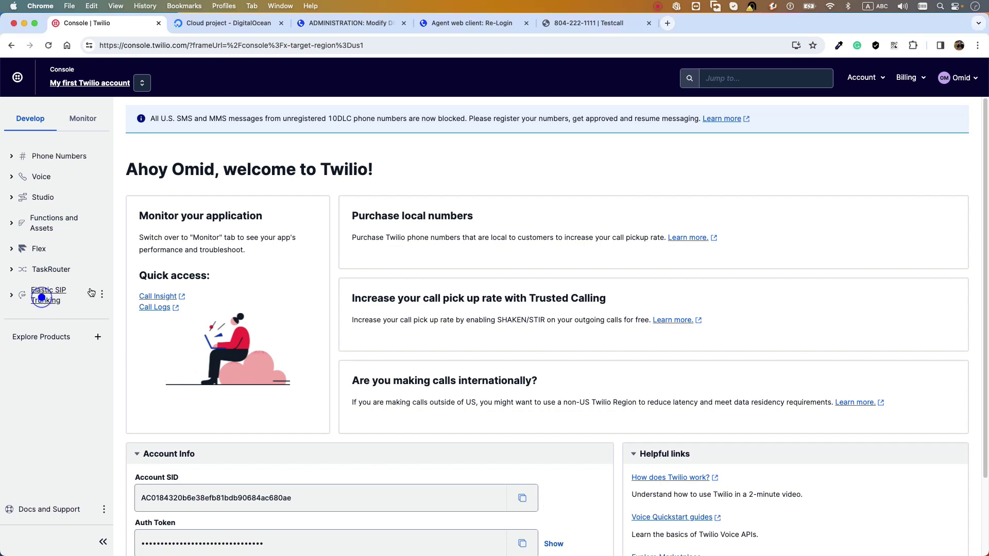
Step: Create a new Elastic SIP trunk with the friendly name viciboxtwilio
left_click(47, 294)
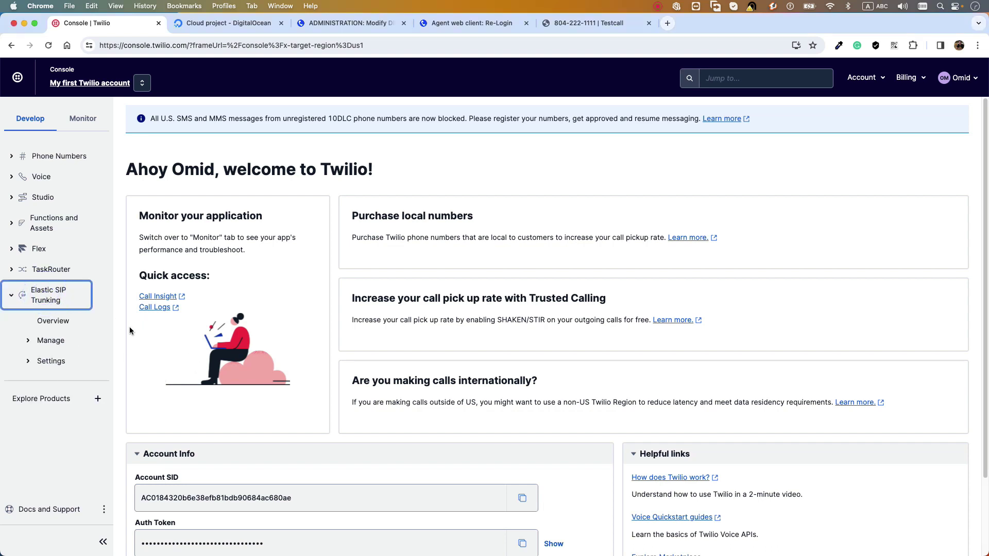
left_click(48, 341)
left_click(50, 371)
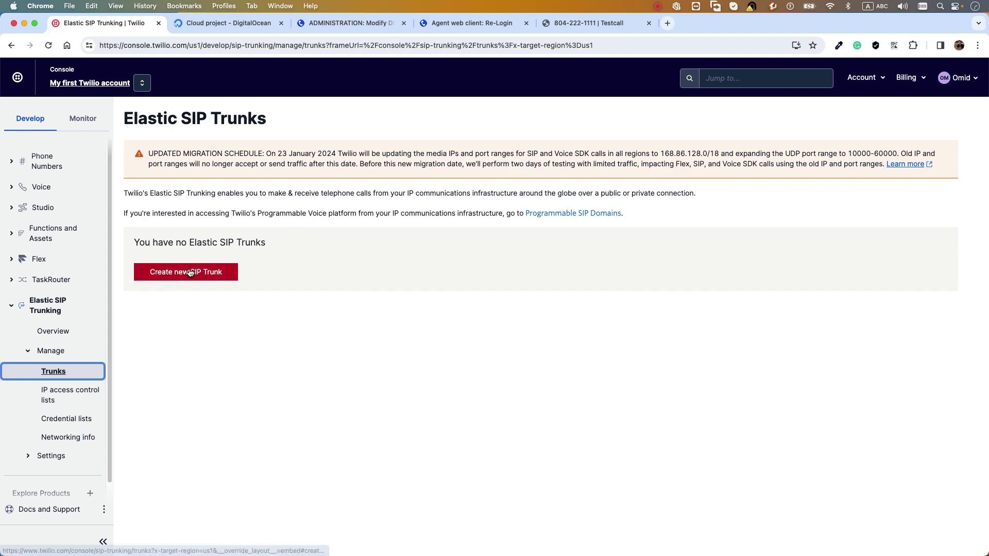
left_click(188, 271)
right_click(513, 175)
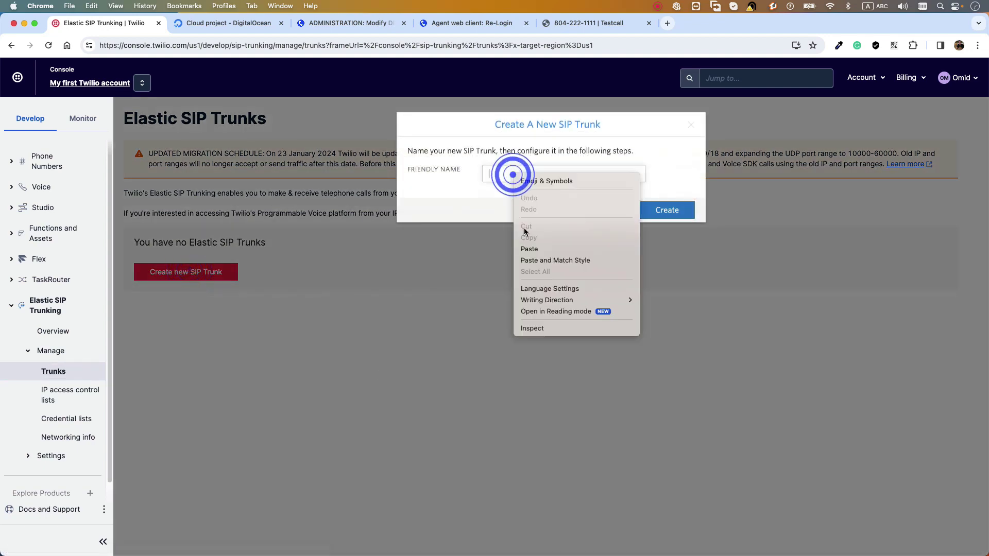
left_click(530, 248)
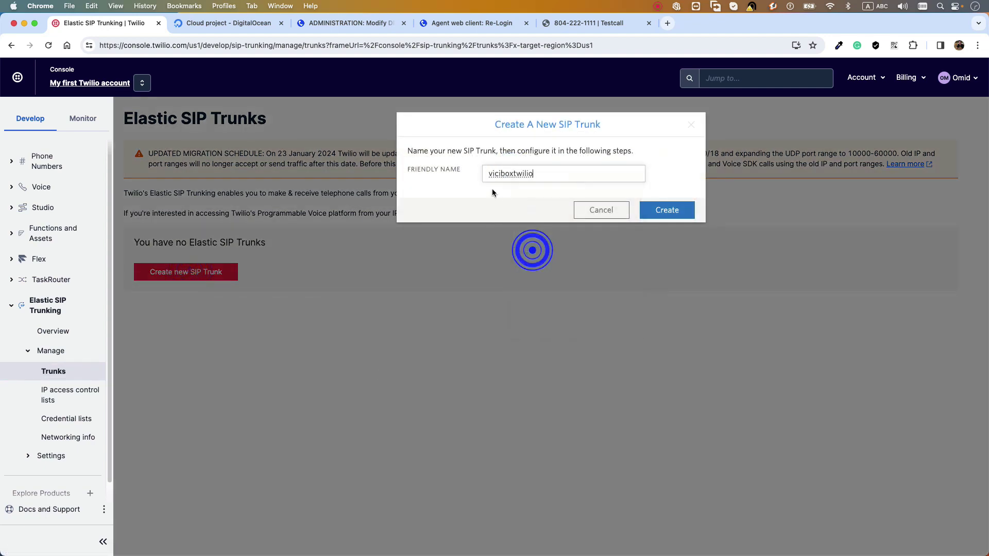
left_click(653, 212)
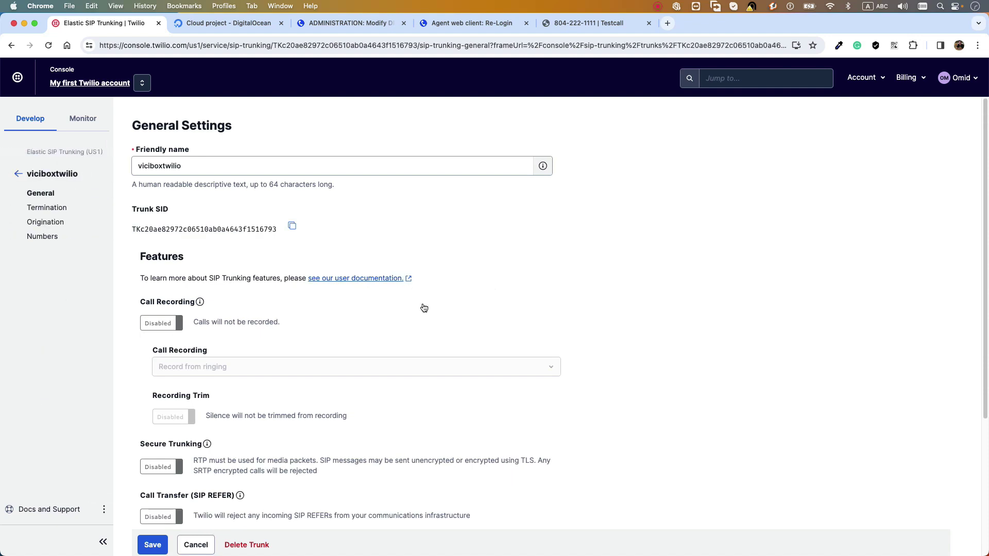
Step: Review the trunk's general settings, including call recording, secure trunking, call transfer and symmetric RTP, and save them
scroll(241, 280, "down", 2)
scroll(241, 279, "down", 2)
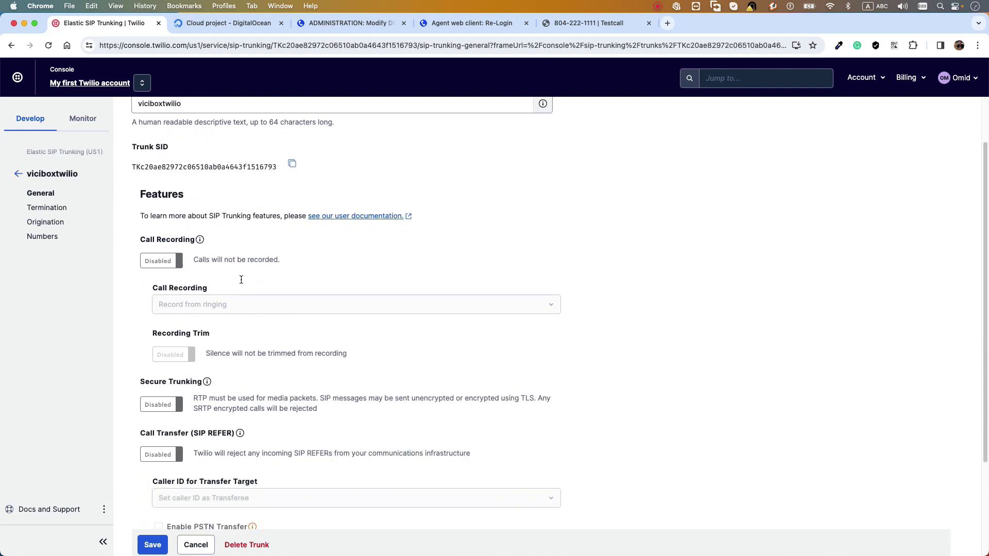
scroll(274, 311, "down", 3)
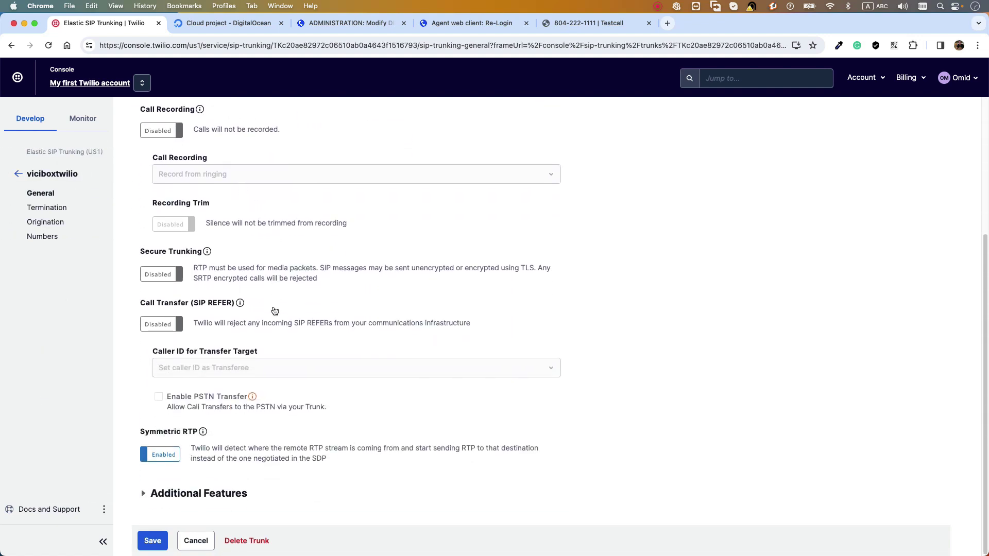
scroll(273, 308, "up", 4)
scroll(160, 247, "down", 1)
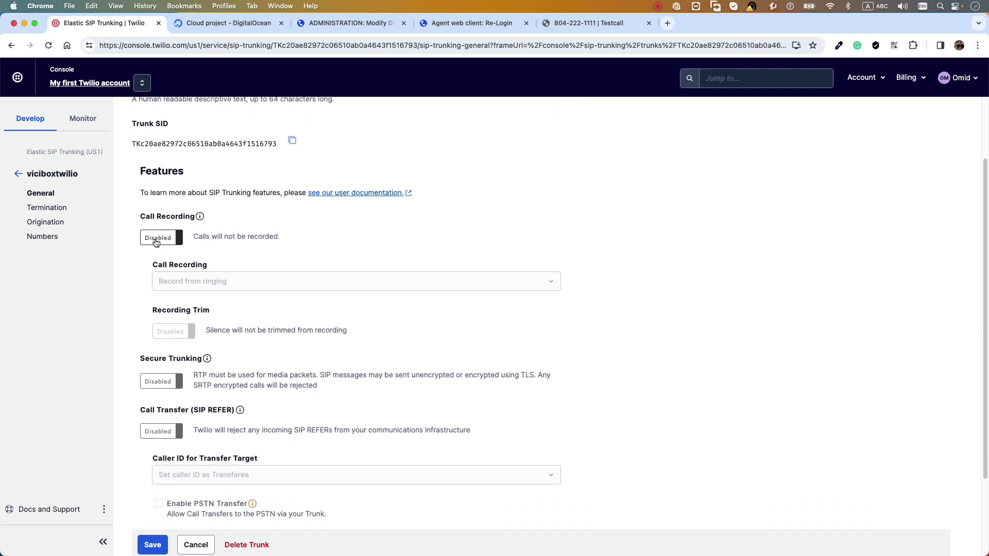
scroll(308, 386, "down", 3)
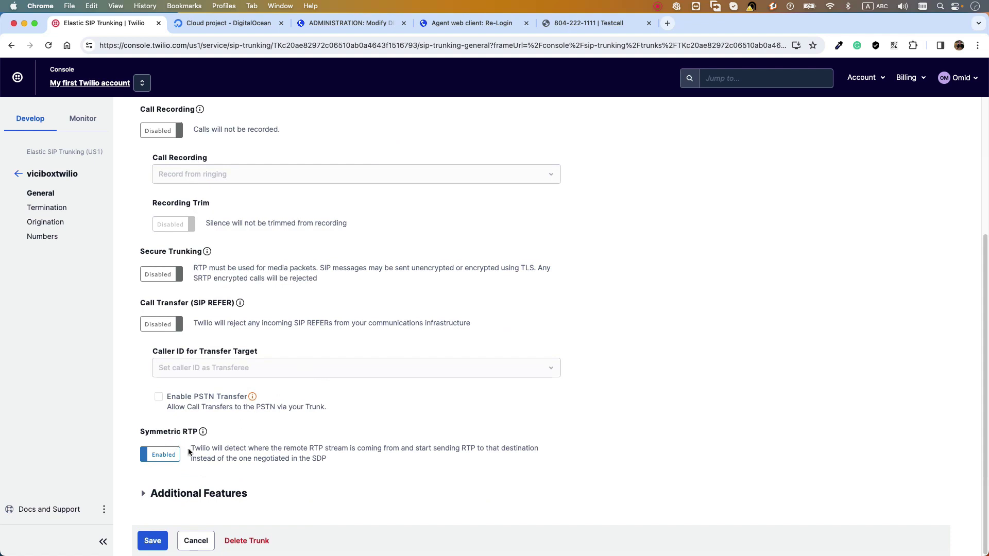
left_click(153, 541)
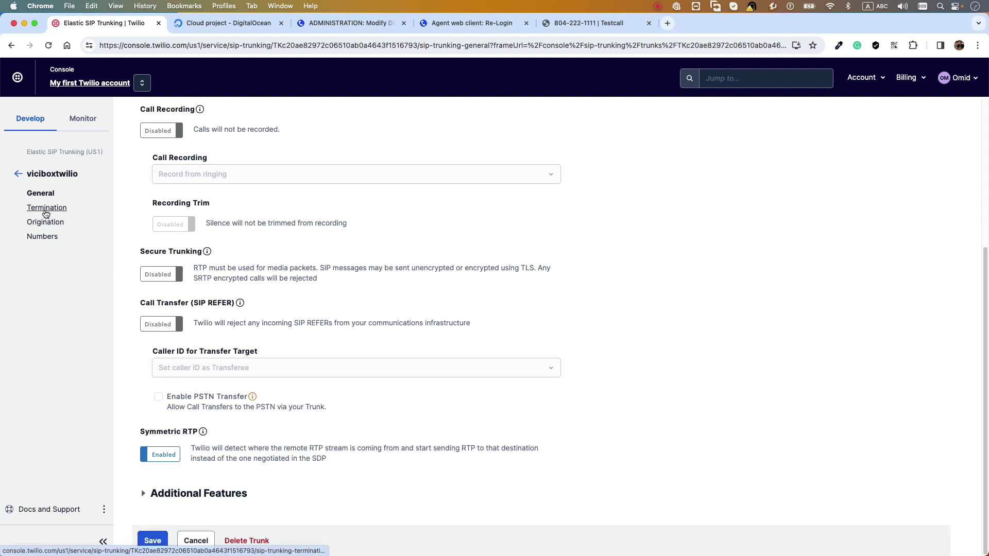
Step: Set the trunk's Termination SIP URI to viciboxtwilio
left_click(48, 209)
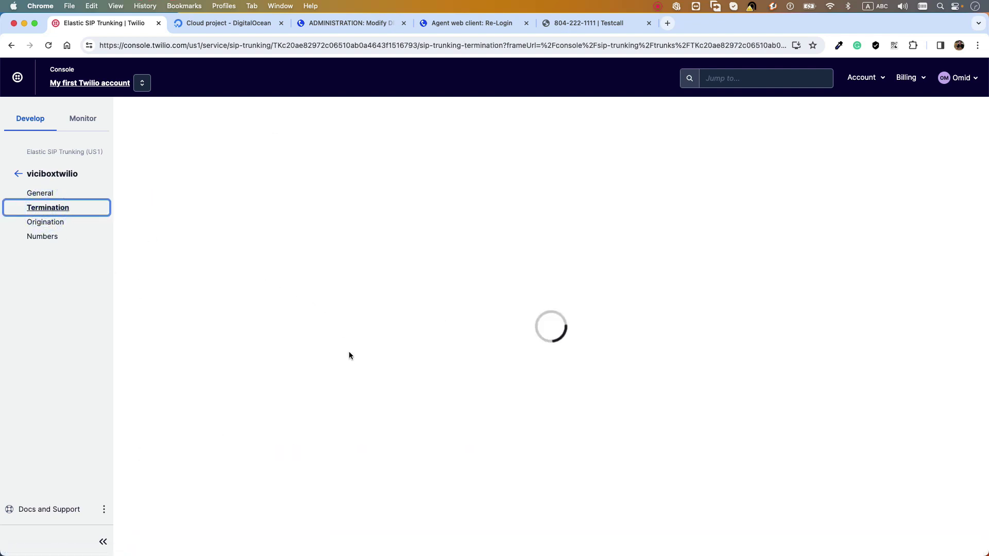
scroll(278, 337, "down", 2)
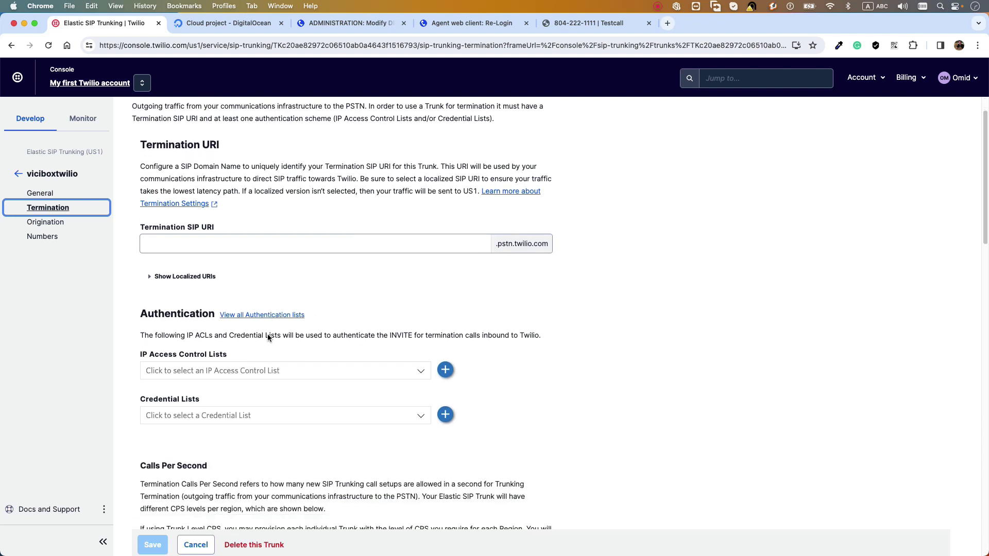
right_click(159, 228)
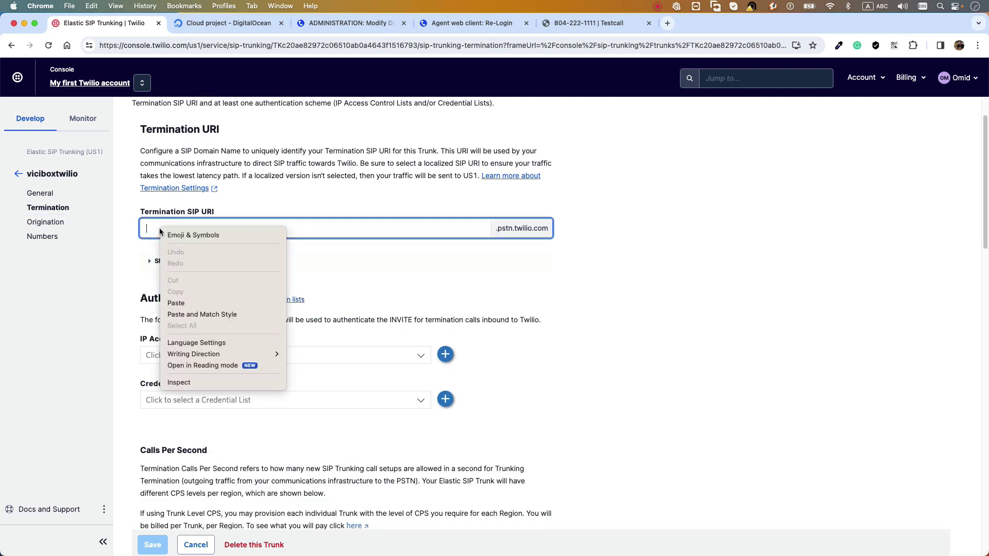
left_click(194, 303)
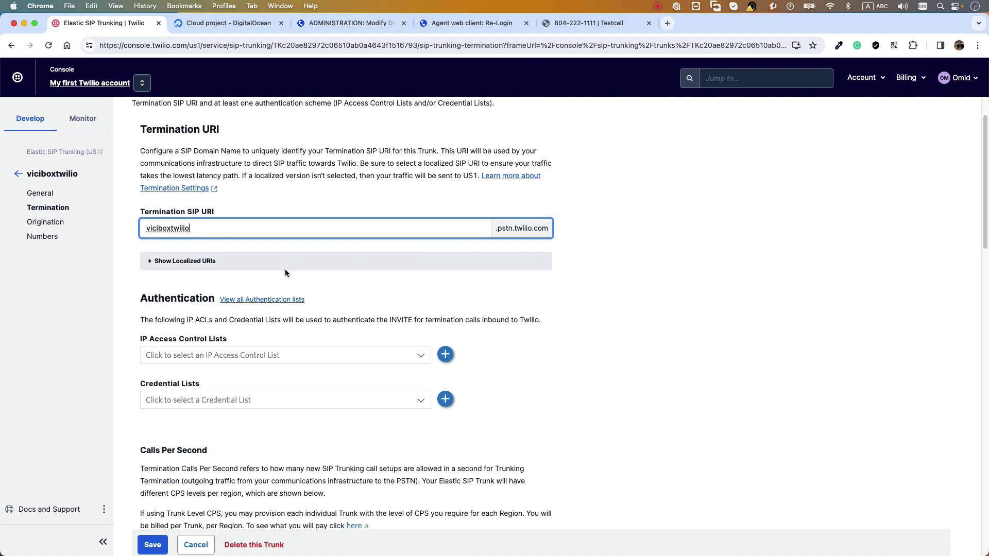
Step: Switch to the DigitalOcean Cloud project and copy the public IP address of the vicibox11 droplet
scroll(232, 283, "down", 2)
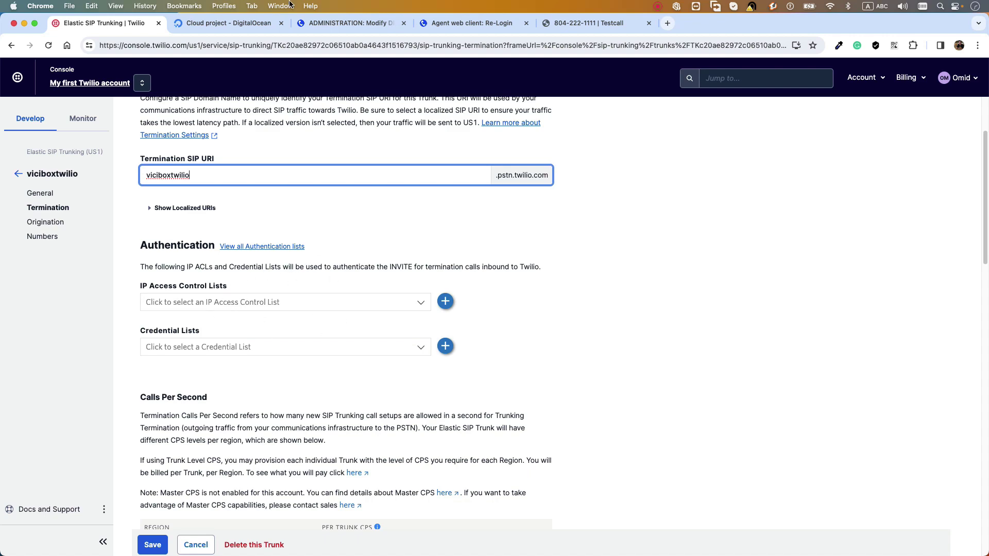
left_click(231, 23)
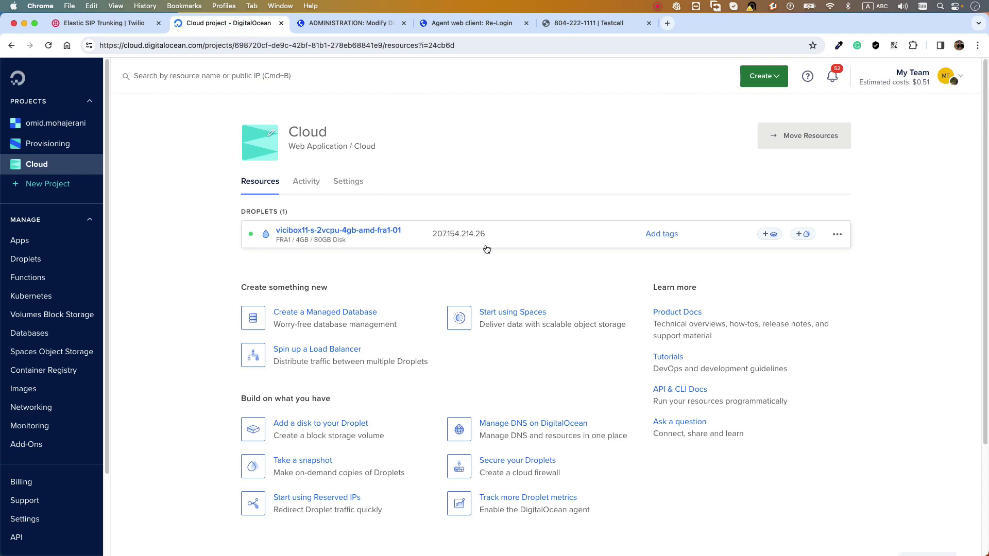
mouse_move(481, 241)
left_click(493, 234)
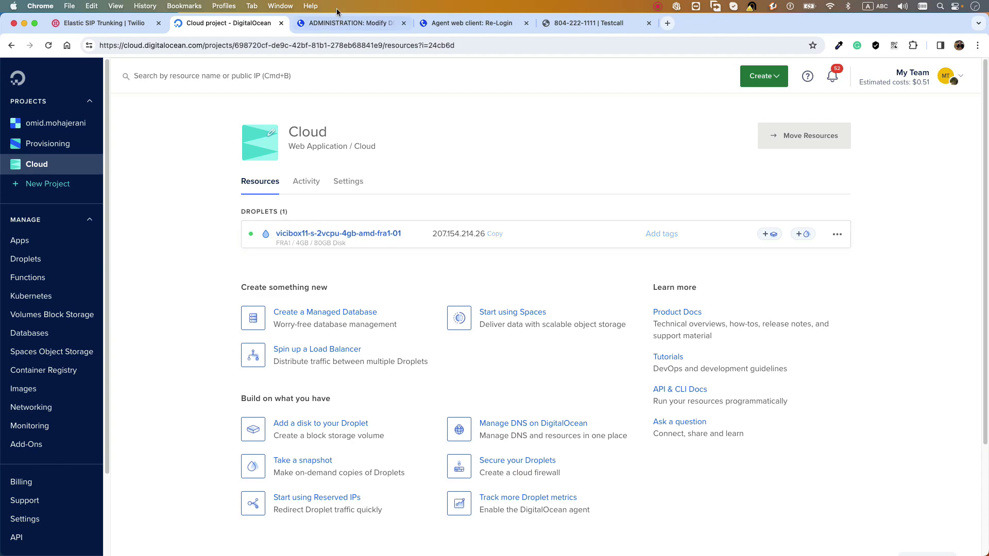
left_click(495, 233)
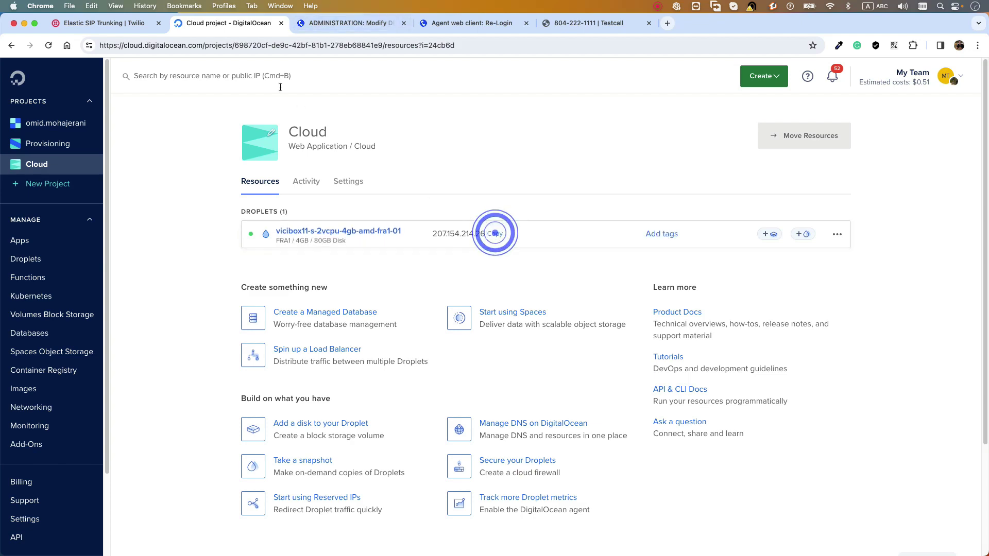
Step: Return to the Twilio termination settings and start a new IP access control list with CIDR network address 207.154.214.26
left_click(101, 27)
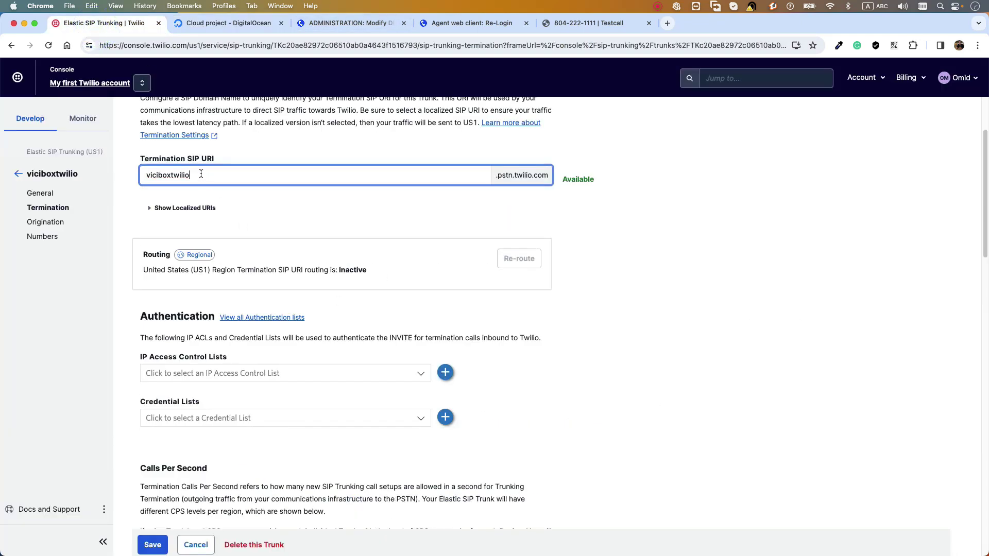
left_click(445, 372)
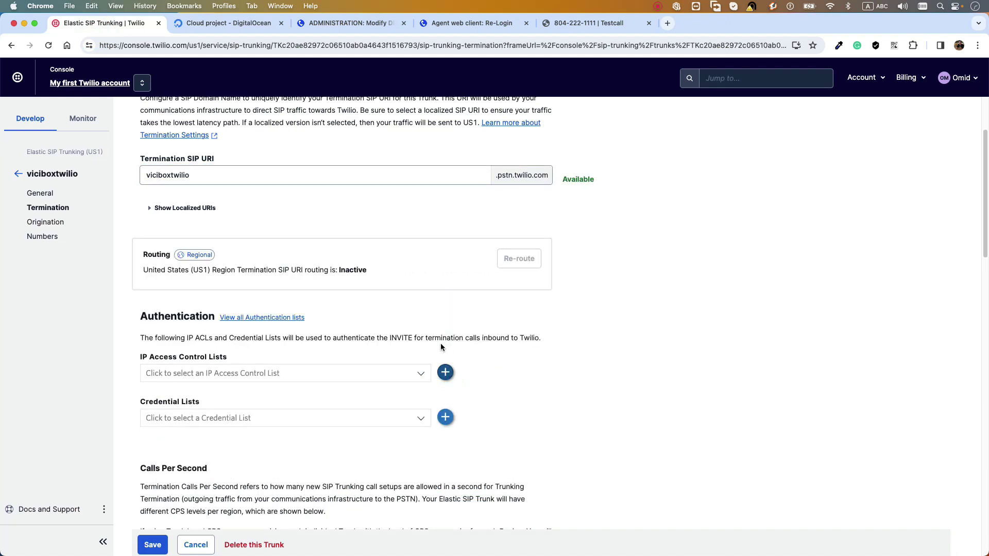
left_click(445, 373)
left_click(503, 180)
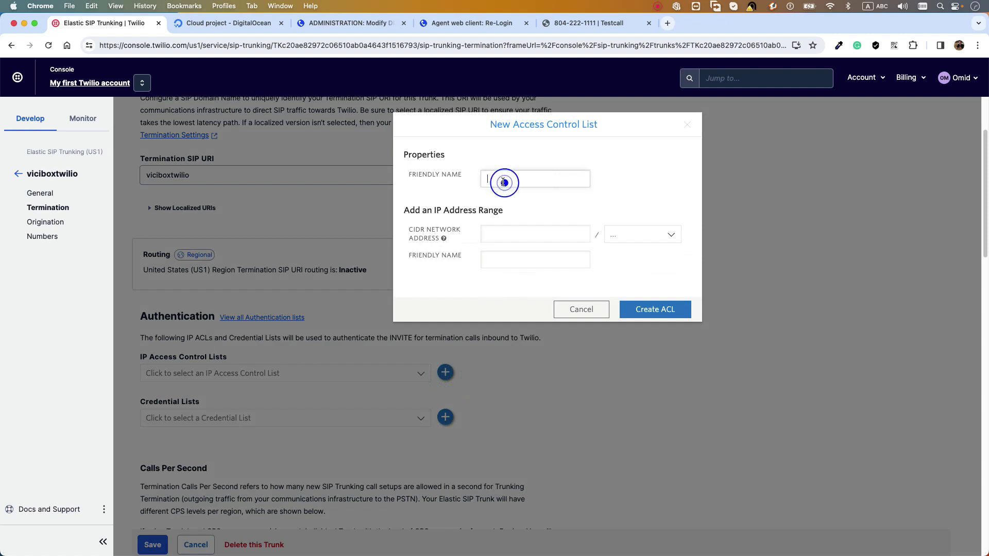
right_click(503, 234)
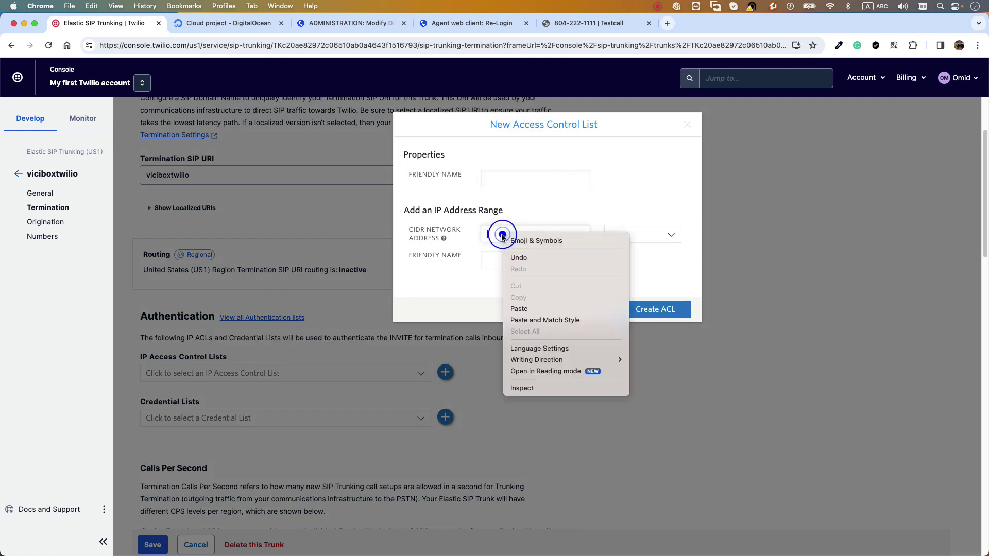
left_click(522, 309)
Step: Name the access control list MyDOVICIBOX11 and set the address range's prefix length to 32
left_click(519, 183)
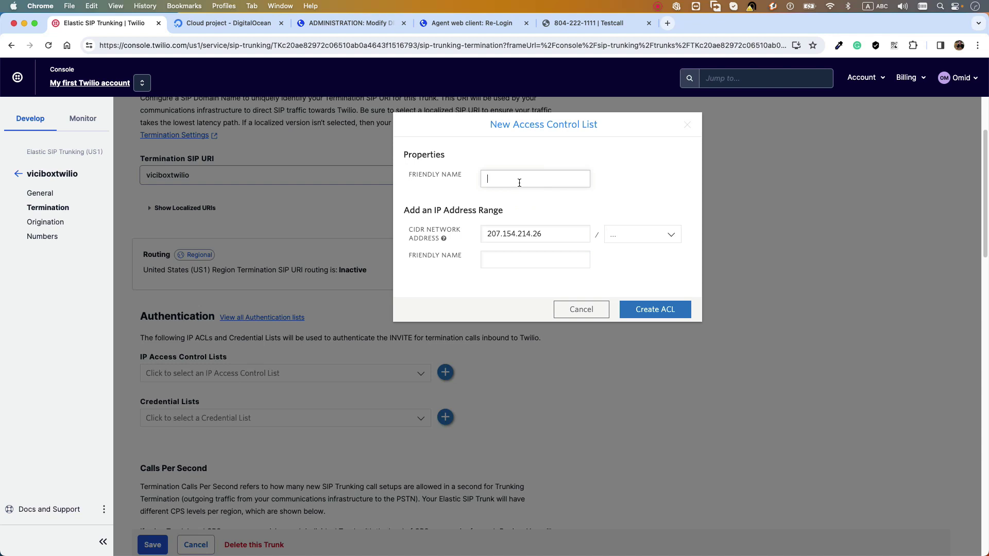
type("MyDOVICIBOX11")
left_click(666, 236)
left_click(646, 253)
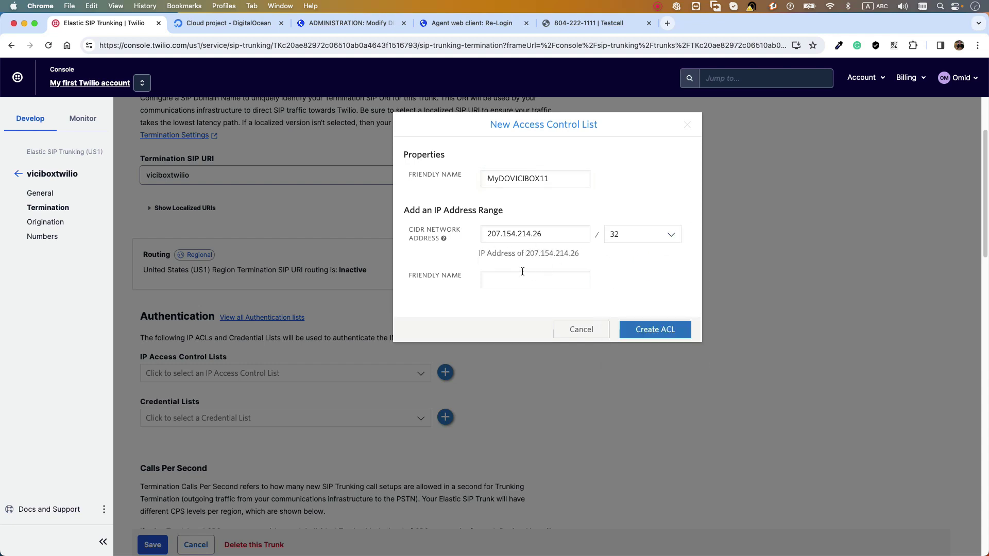
Step: Copy the list's name MyDOVICIBOX11 as the address range's friendly name and create the access control list
double_click(556, 234)
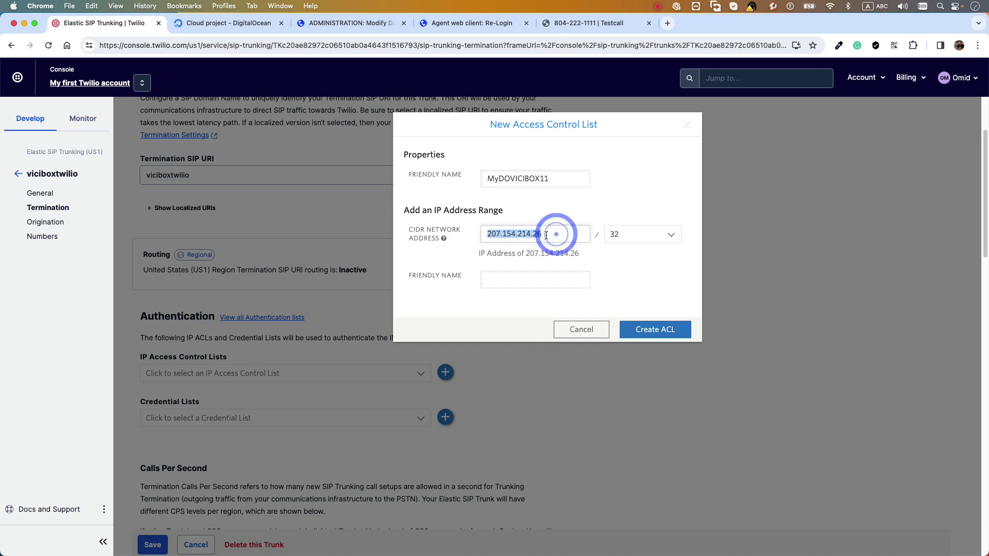
left_click(494, 281)
double_click(558, 178)
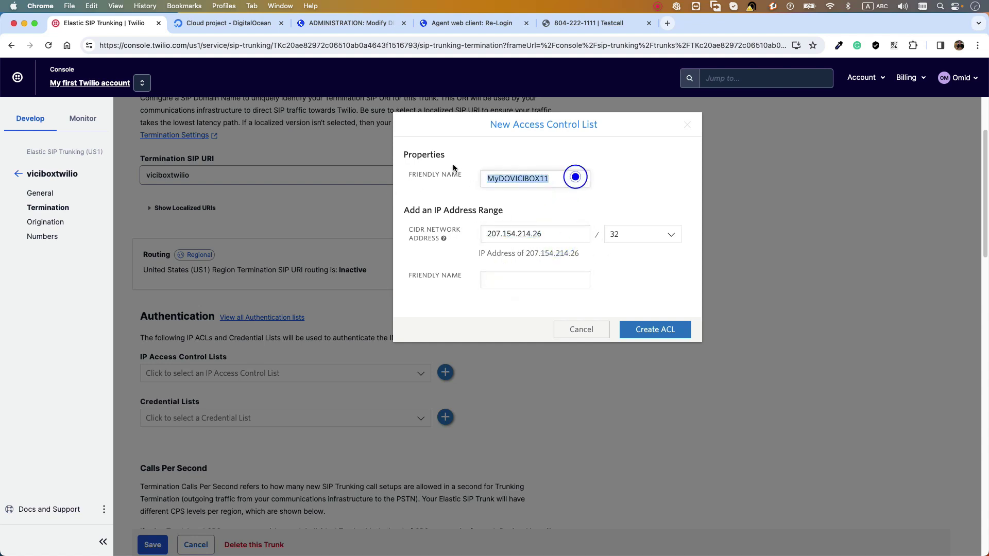
right_click(512, 178)
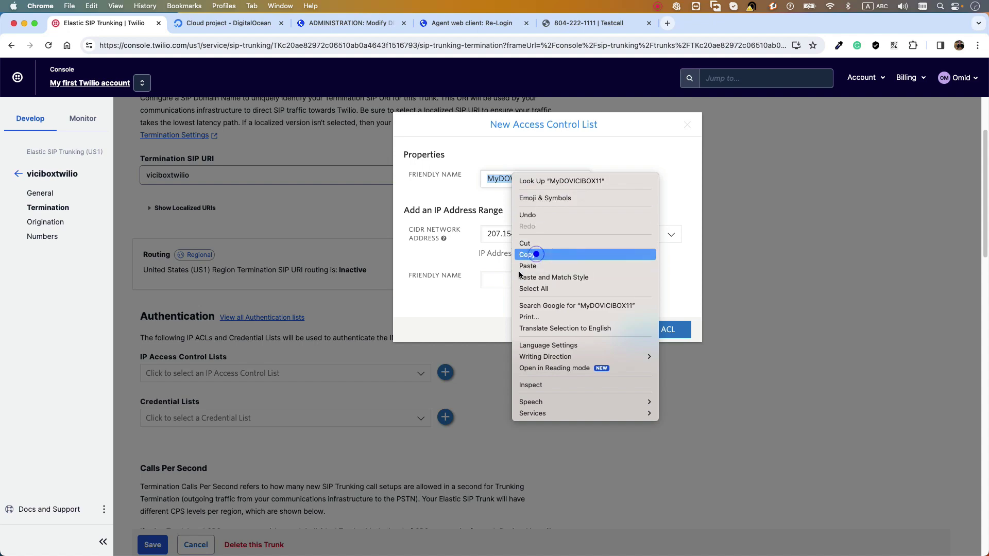
left_click(536, 255)
right_click(512, 278)
left_click(531, 347)
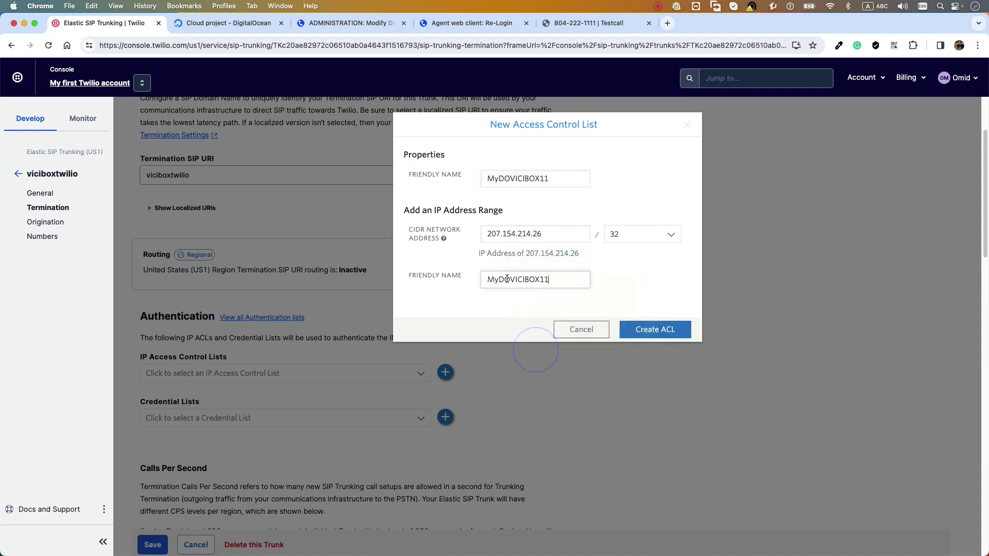
left_click(655, 330)
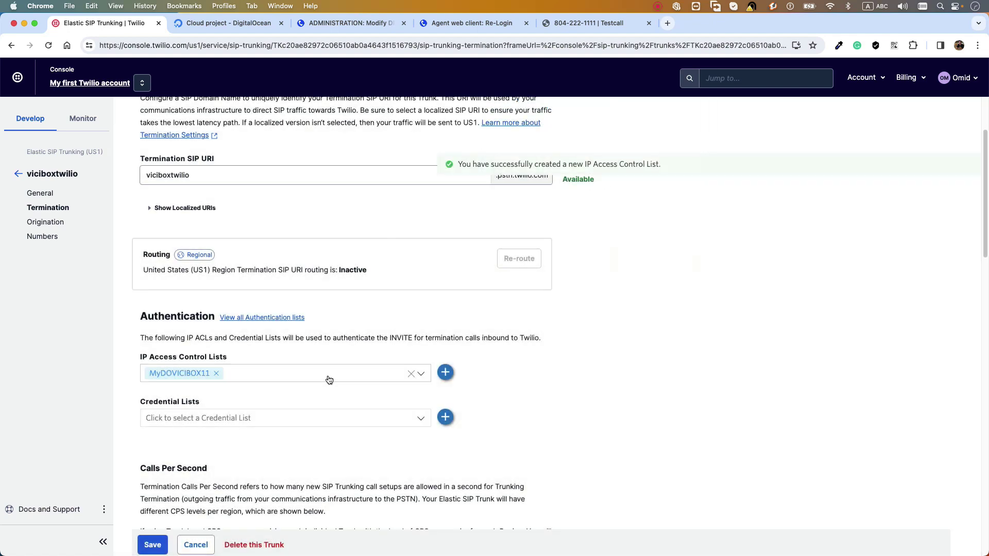
Step: Look through the remaining termination settings, such as calls per second and header manipulation, and save the termination configuration
scroll(333, 371, "down", 10)
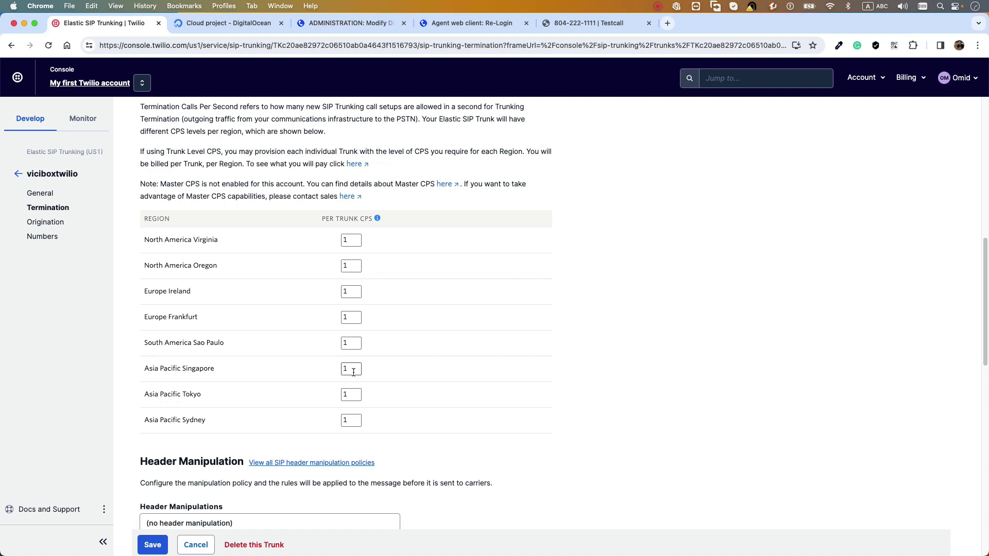
scroll(370, 355, "down", 7)
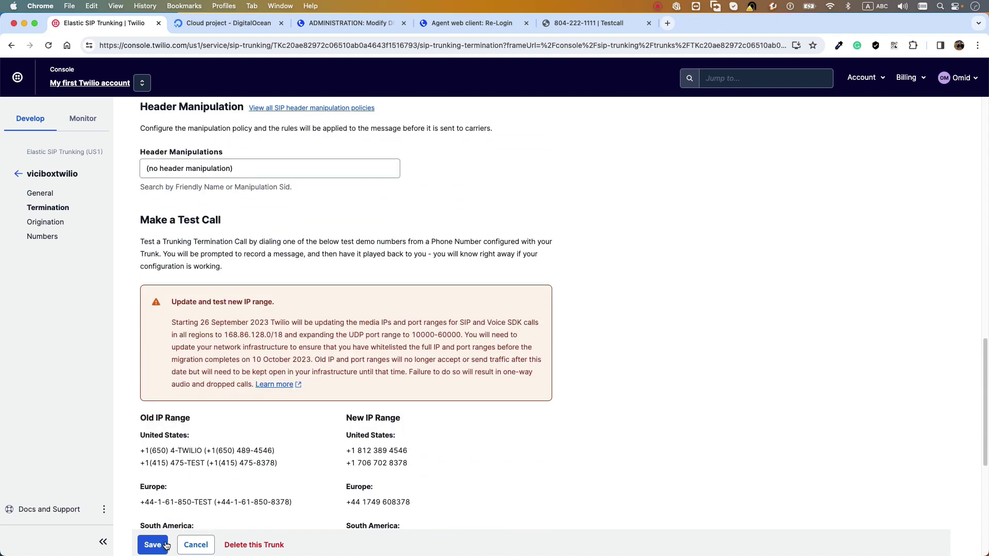
left_click(165, 545)
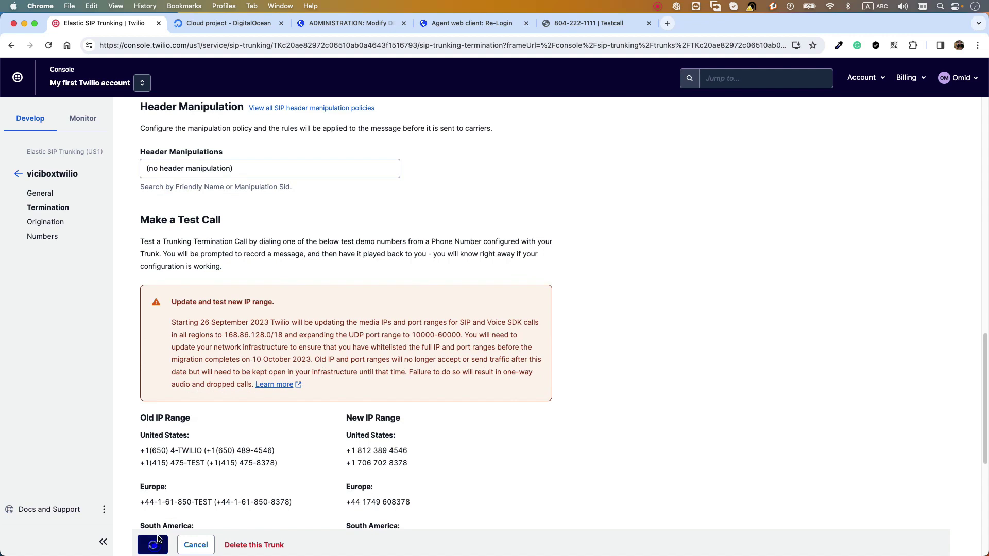
Step: Start adding a new origination URI in the viciboxtwilio trunk's origination settings
left_click(55, 226)
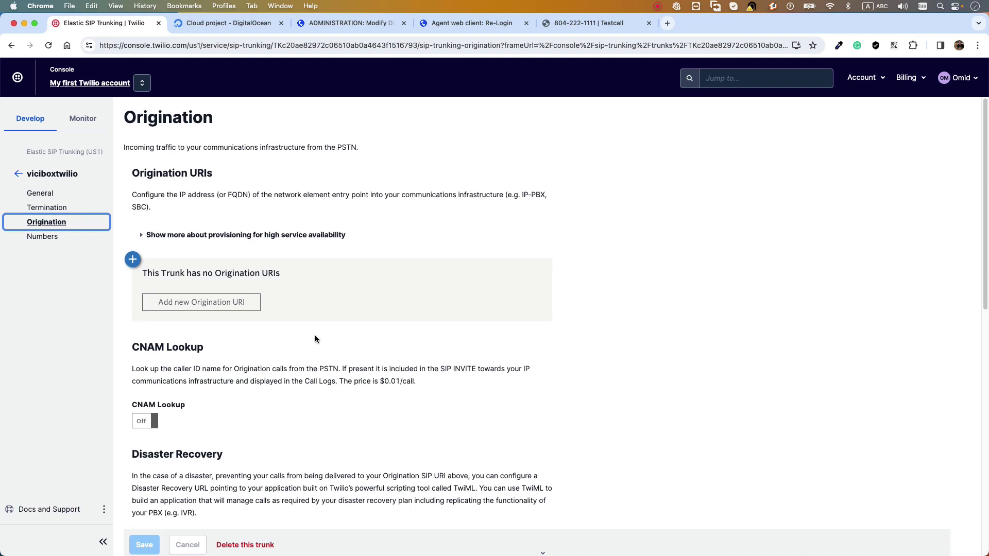
scroll(315, 338, "down", 1)
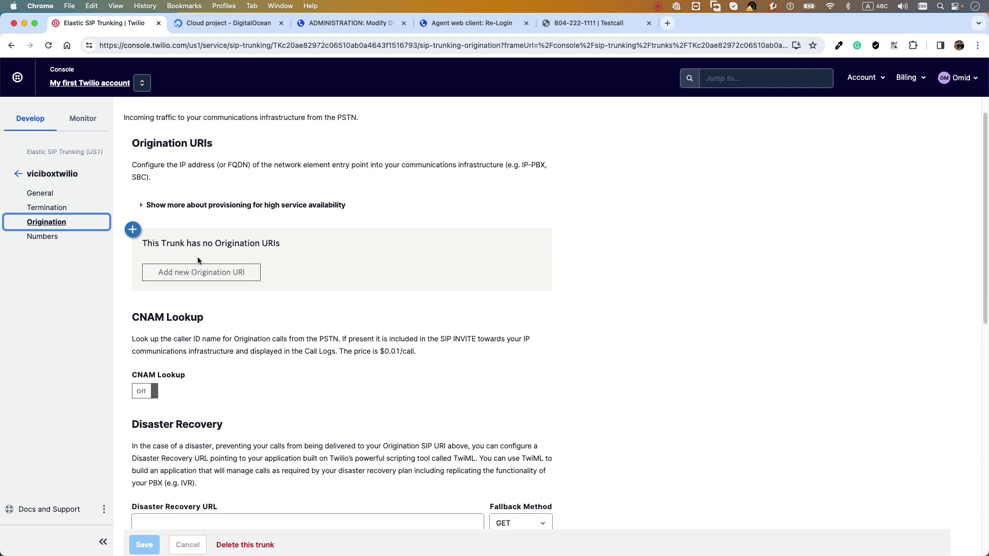
left_click(132, 229)
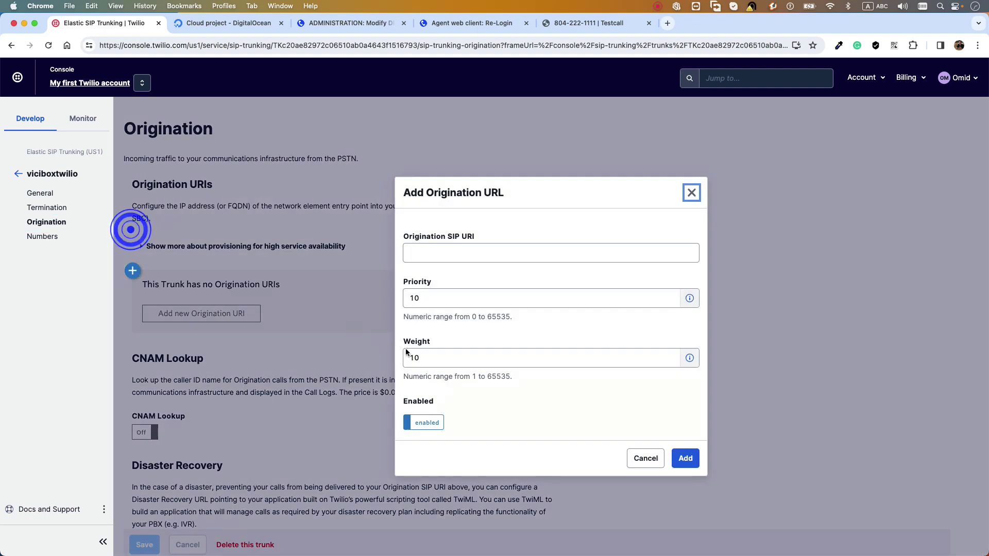
left_click(455, 252)
right_click(455, 253)
left_click(467, 328)
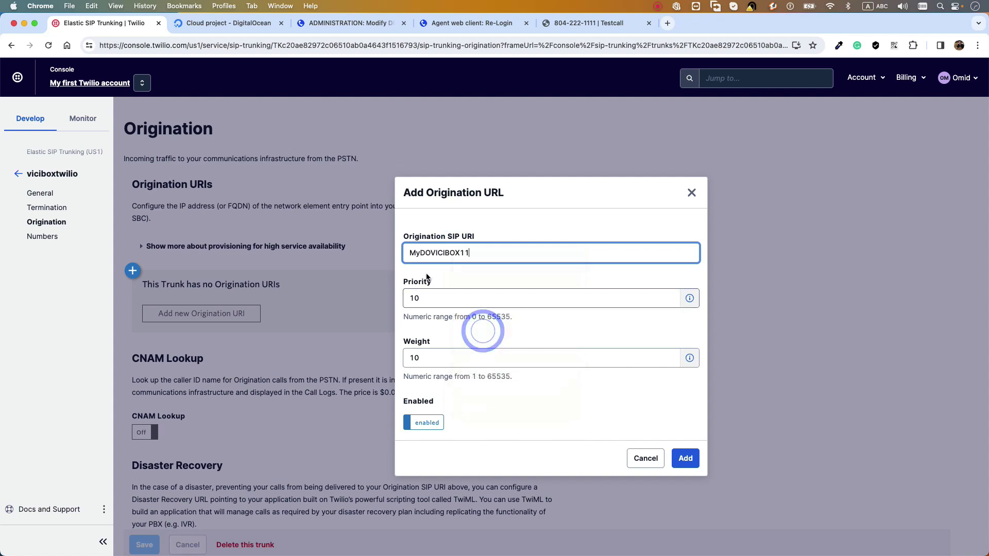
double_click(490, 256)
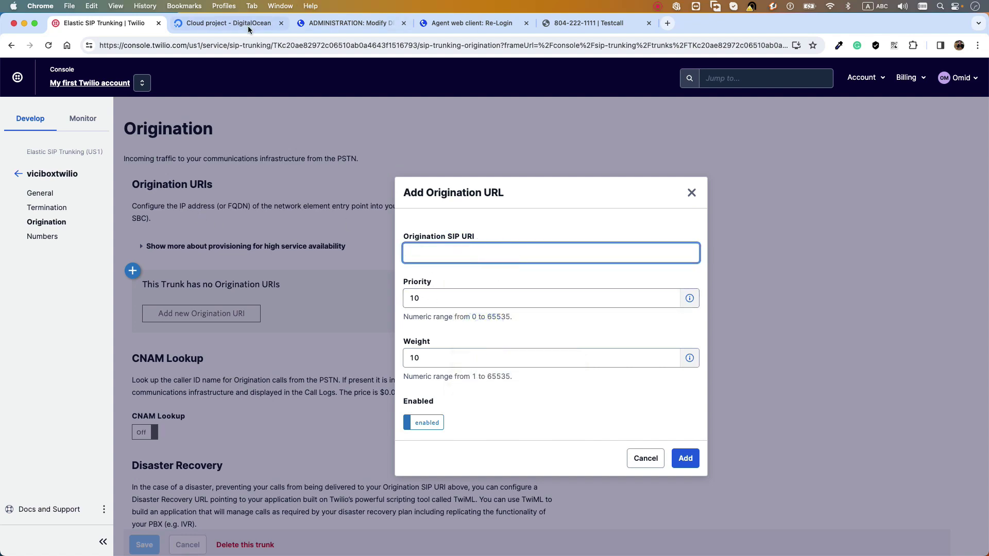
Step: Copy the droplet's IP address 207.154.214.26 from DigitalOcean and enter it as Twilio's origination SIP URI
left_click(227, 23)
left_click(497, 232)
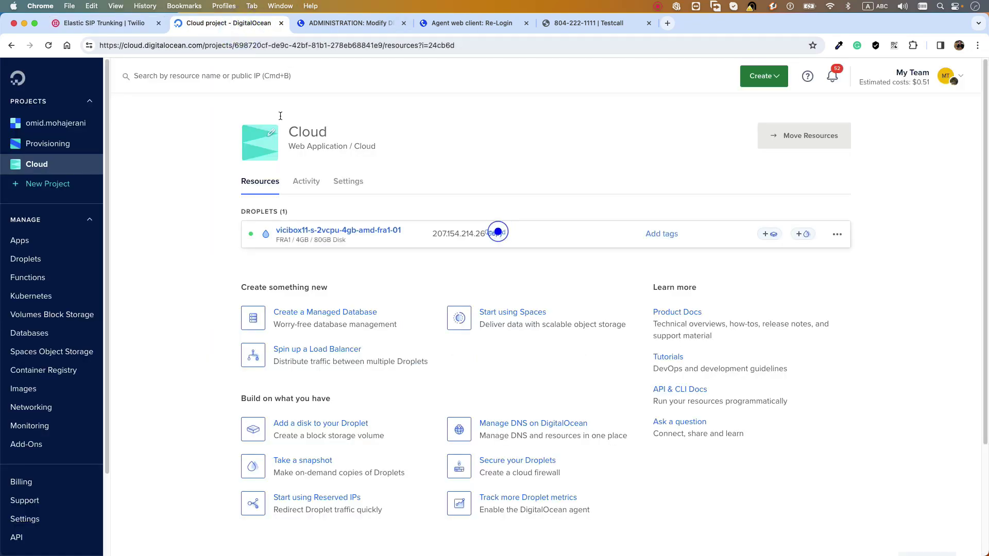
left_click(117, 24)
right_click(442, 252)
left_click(469, 327)
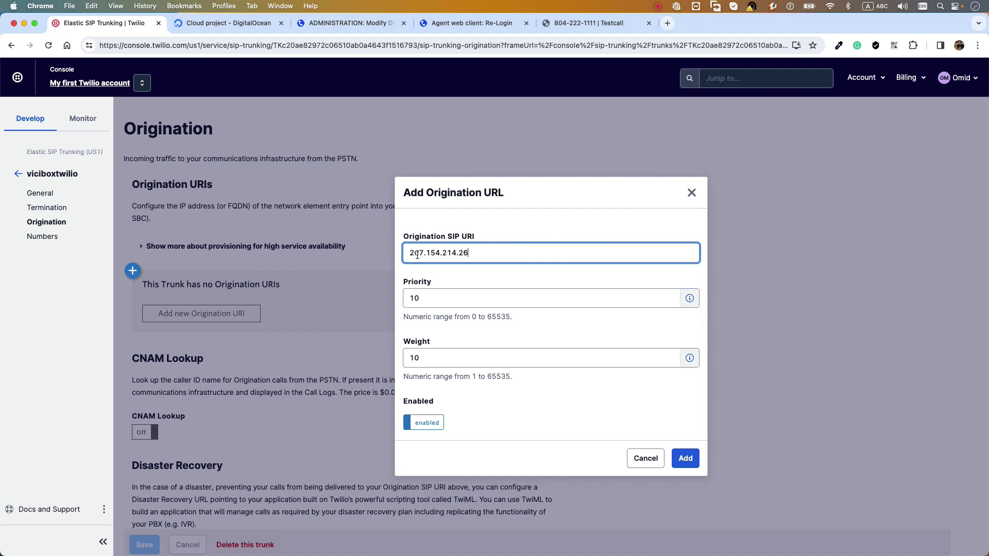
Step: Try to add the origination URL with the bare IP address, without the sip: prefix
left_click(408, 253)
type("sip:")
key("BackSpace")
key("BackSpace")
key("BackSpace")
key("BackSpace")
left_click(685, 458)
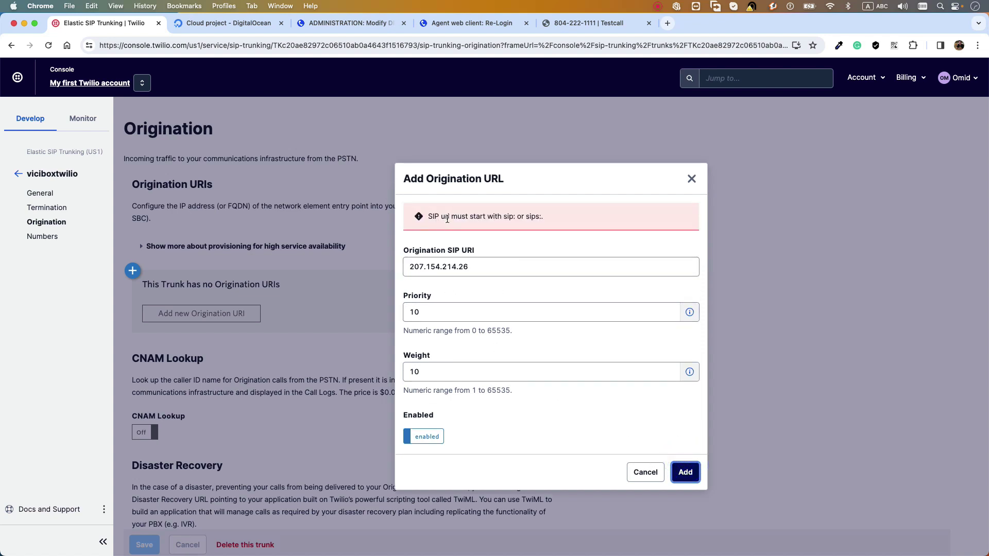
Step: Copy the required sip: prefix from the error message and replace the origination SIP URI with it
right_click(505, 217)
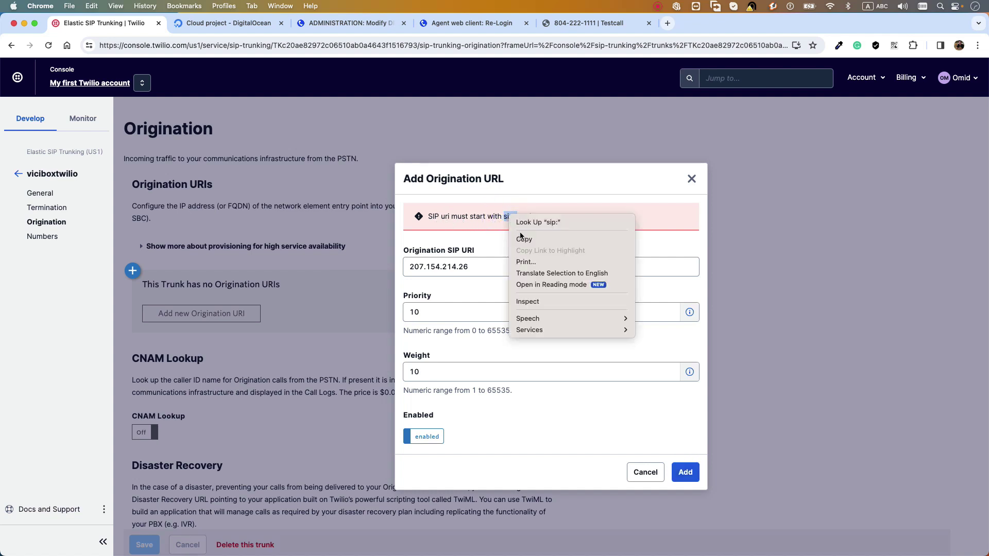
left_click(522, 238)
right_click(424, 268)
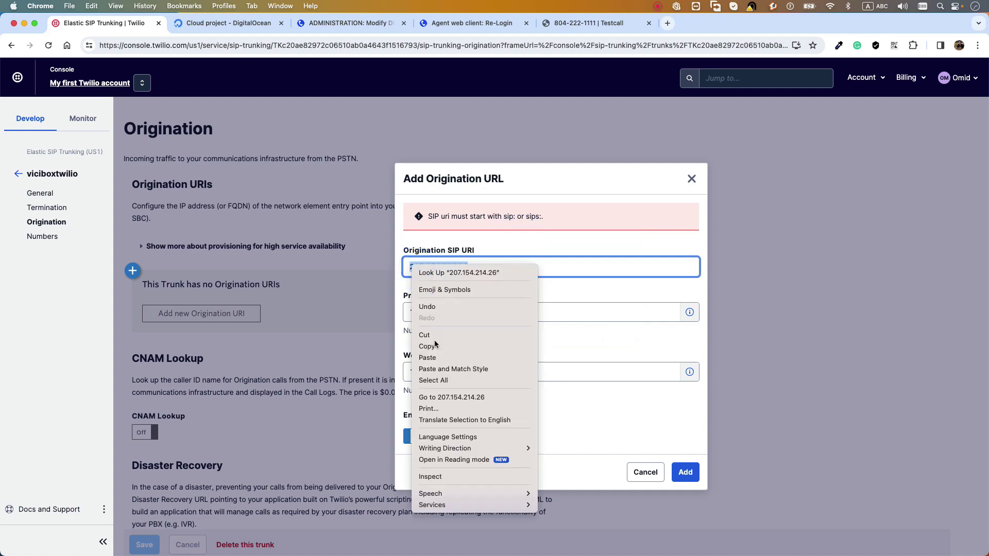
left_click(431, 357)
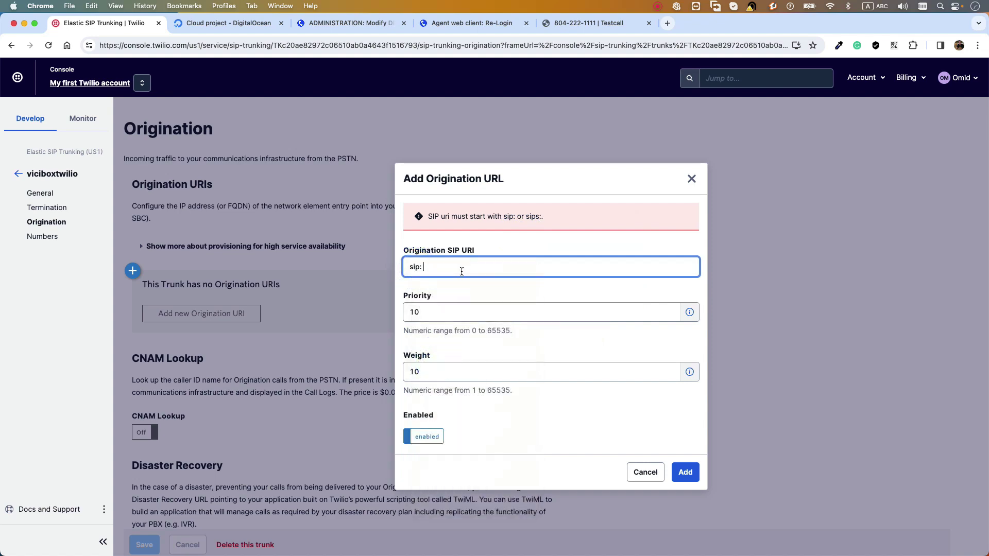
Step: Copy the droplet's IP address from DigitalOcean again, complete the origination SIP URI as sip:207.154.214.26, and add it to the trunk
left_click(230, 23)
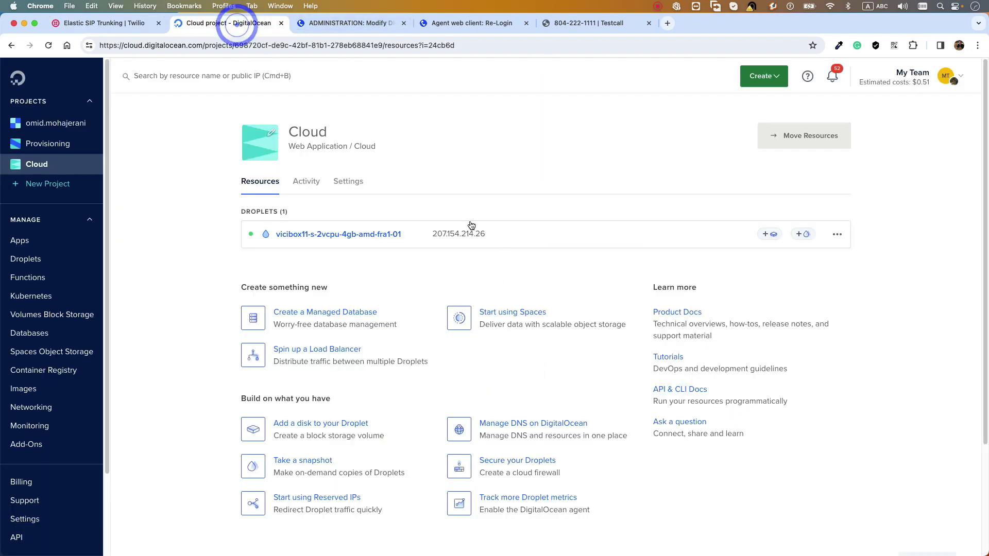
left_click(497, 234)
left_click(126, 23)
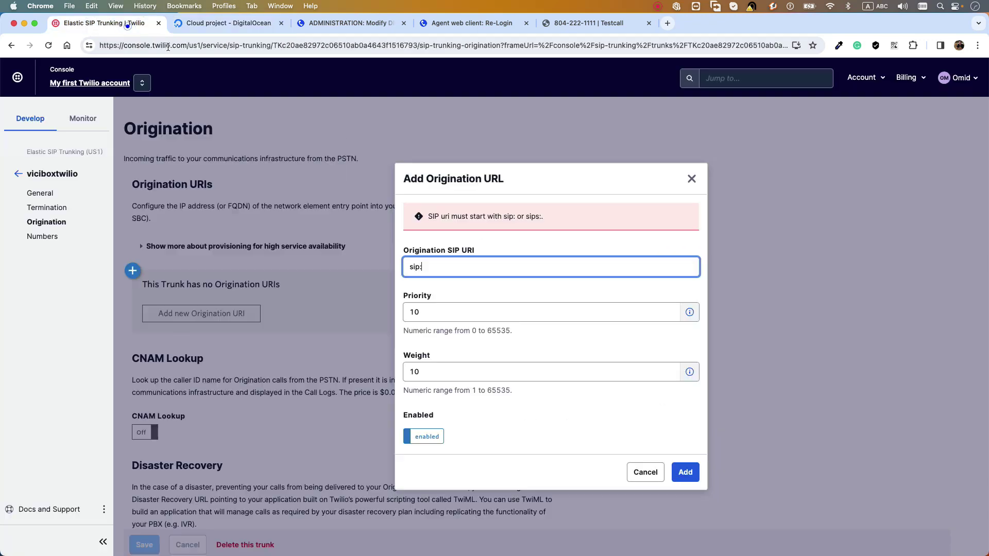
left_click(441, 266)
right_click(441, 266)
left_click(429, 267)
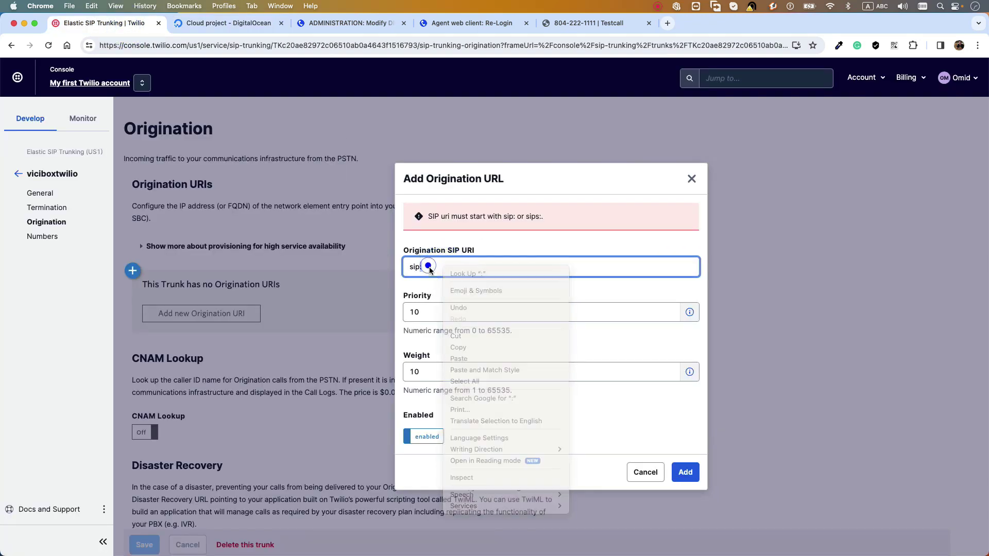
key("super+v")
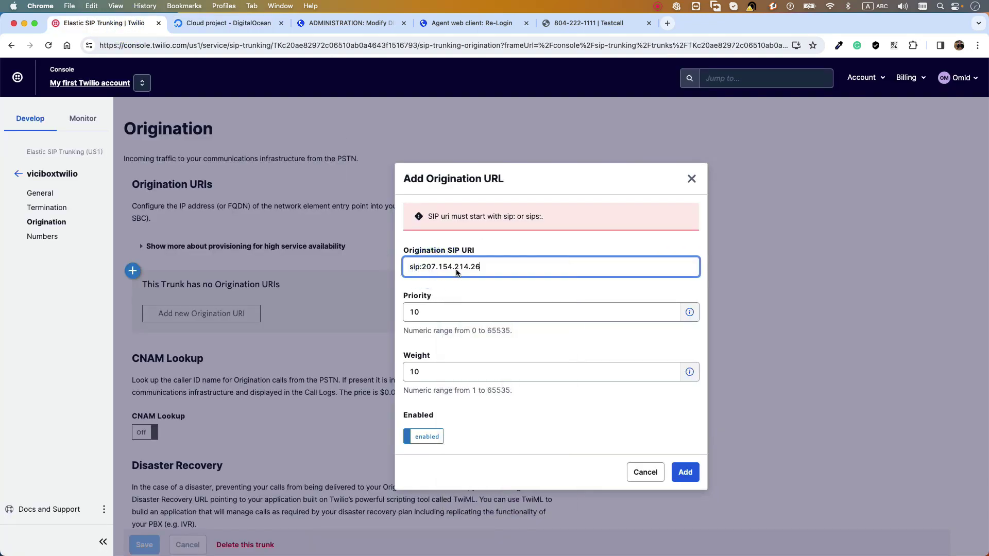
left_click(685, 472)
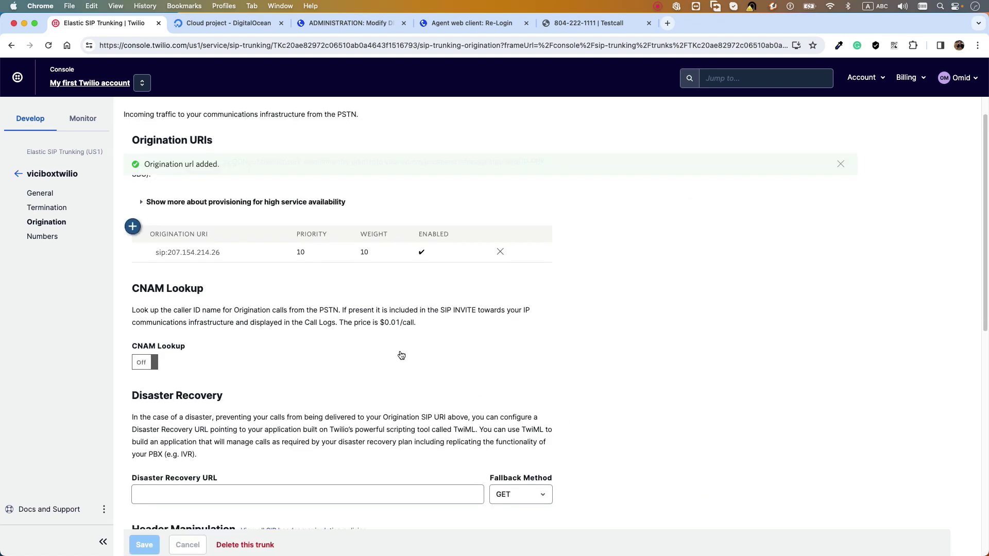
Step: Assign the existing United States phone number to the viciboxtwilio trunk
scroll(399, 353, "down", 10)
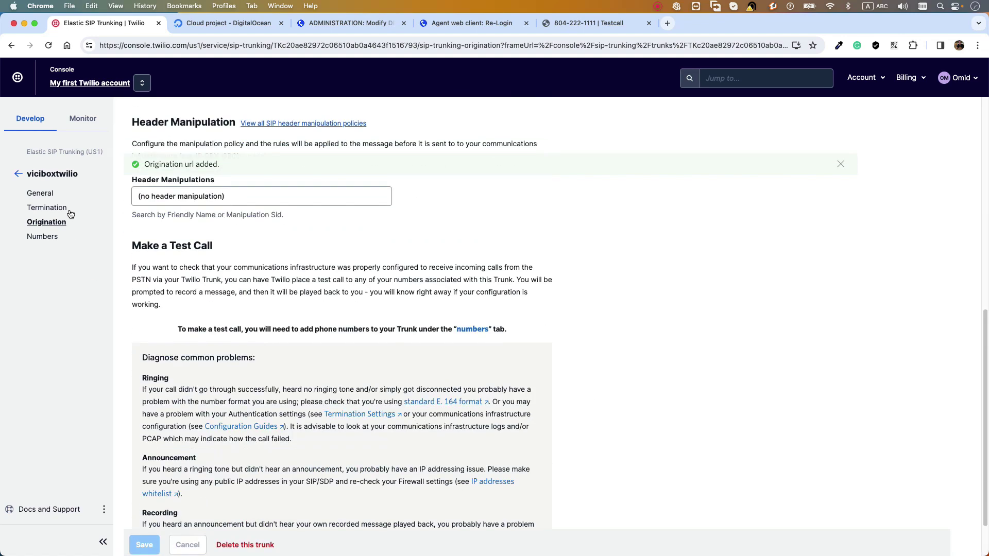
left_click(44, 236)
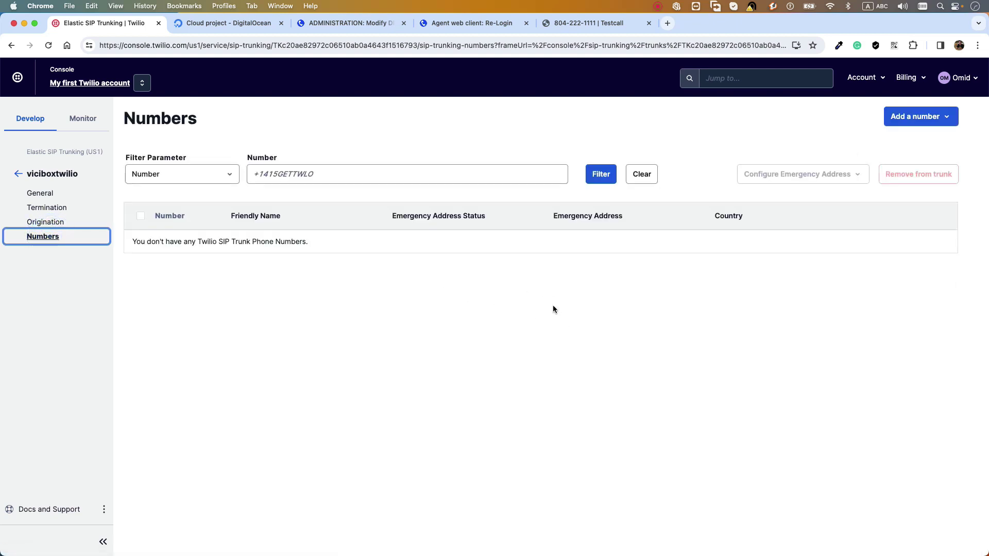
left_click(946, 115)
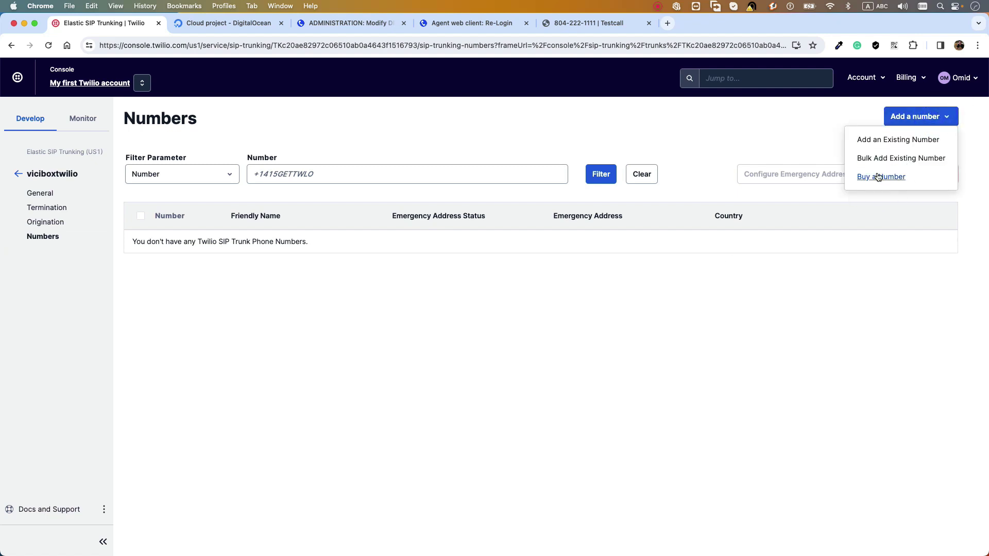
left_click(901, 140)
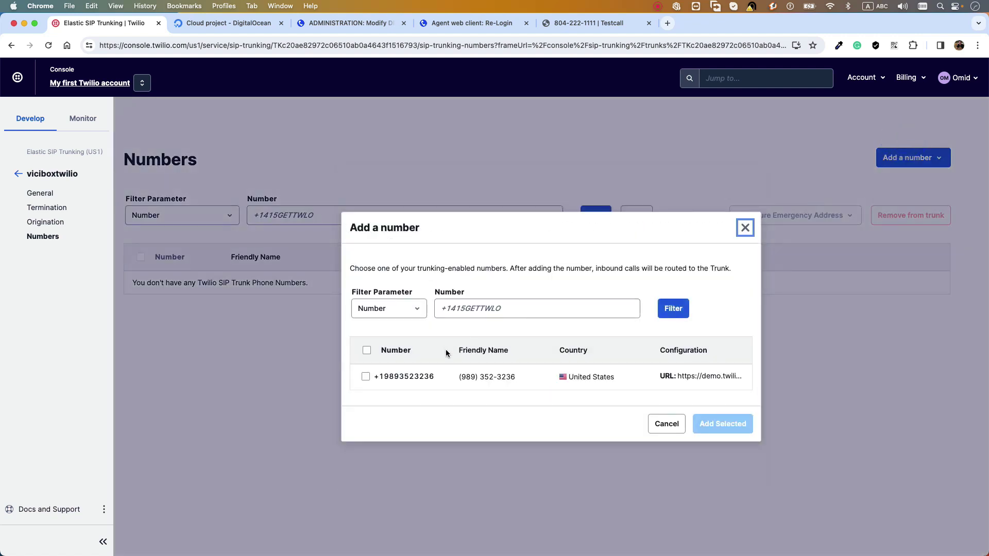
left_click(366, 376)
left_click(703, 424)
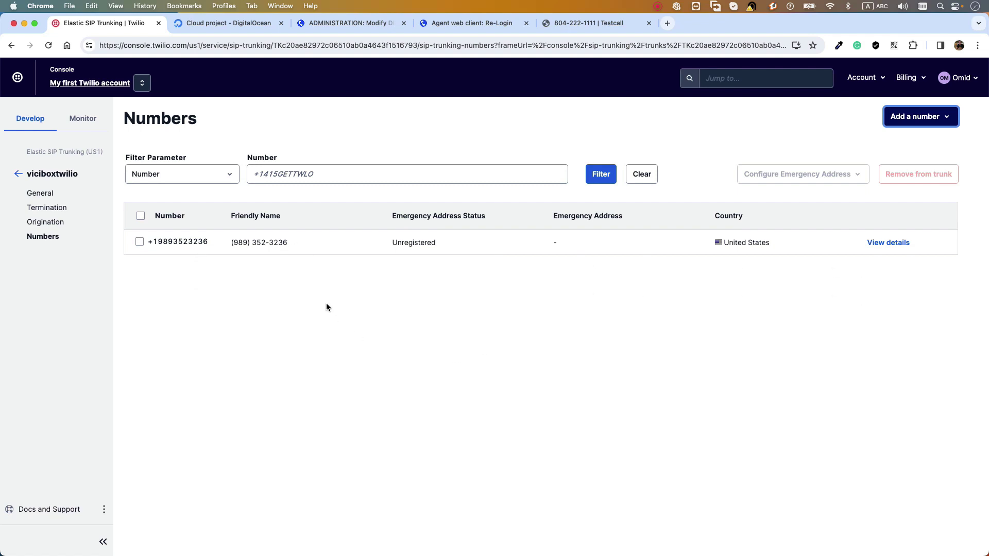
Step: Switch to the VICIdial administration and open the list of carriers
left_click(378, 23)
left_click(229, 99)
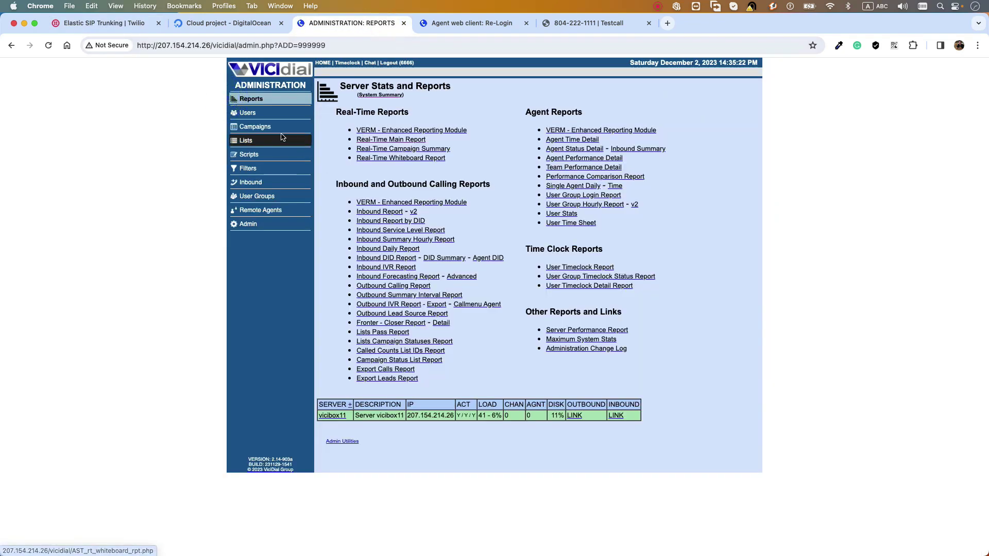
left_click(257, 127)
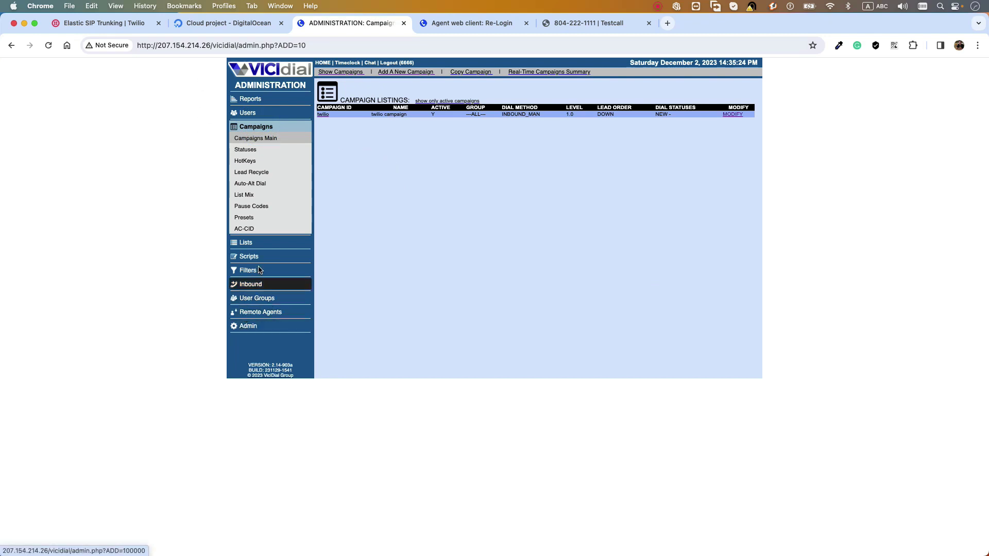
left_click(248, 325)
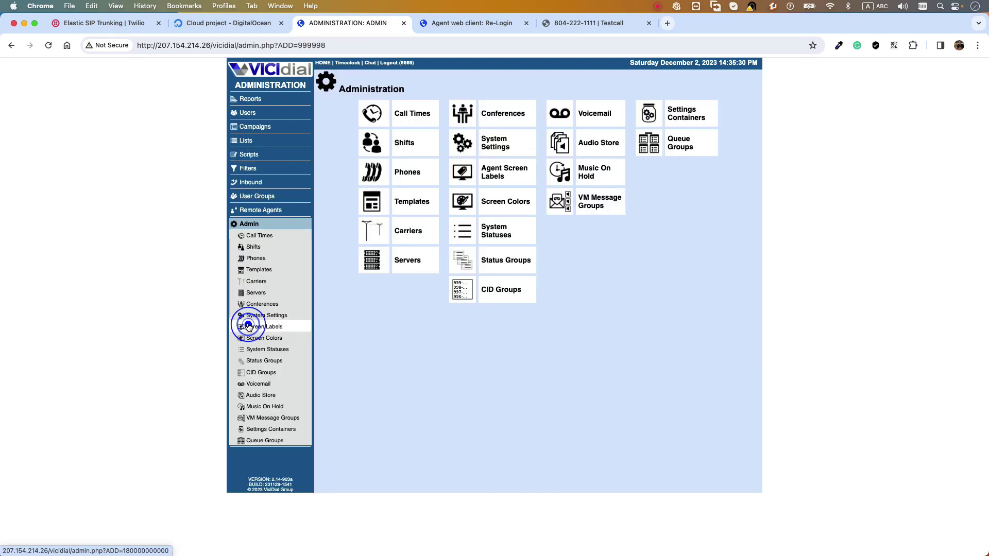
left_click(256, 281)
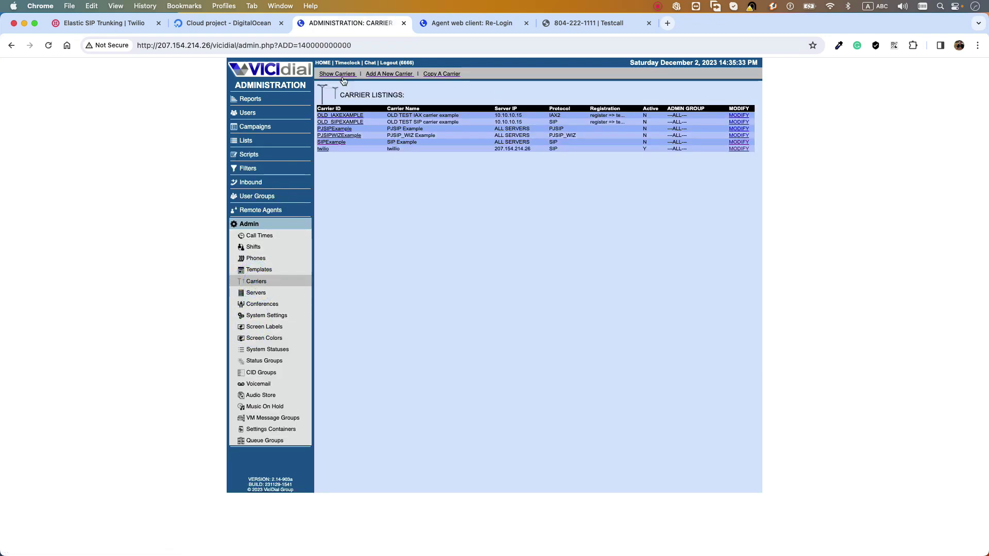
Step: Check the form for a new carrier, return to the list, and review the existing twilio carrier's account and dialplan entries
left_click(393, 74)
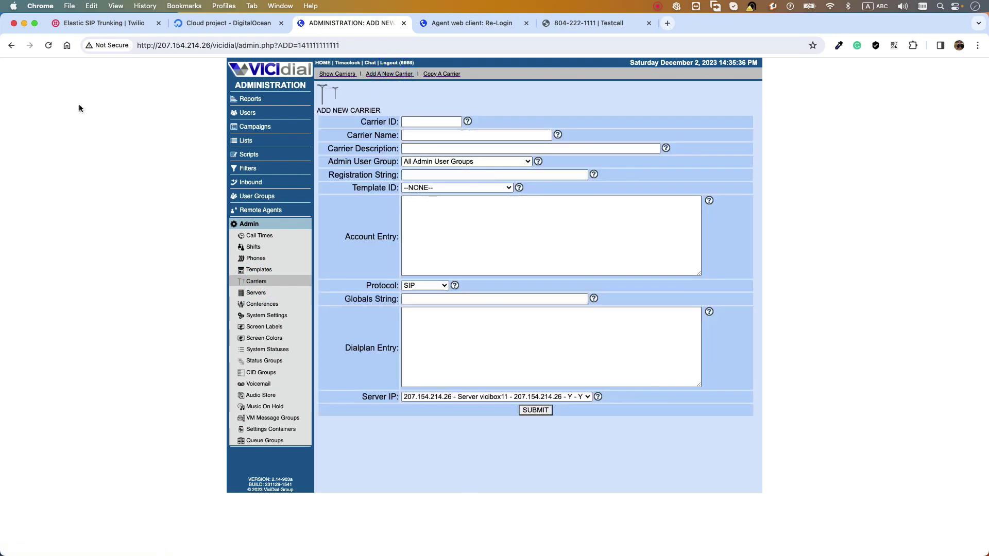
left_click(11, 45)
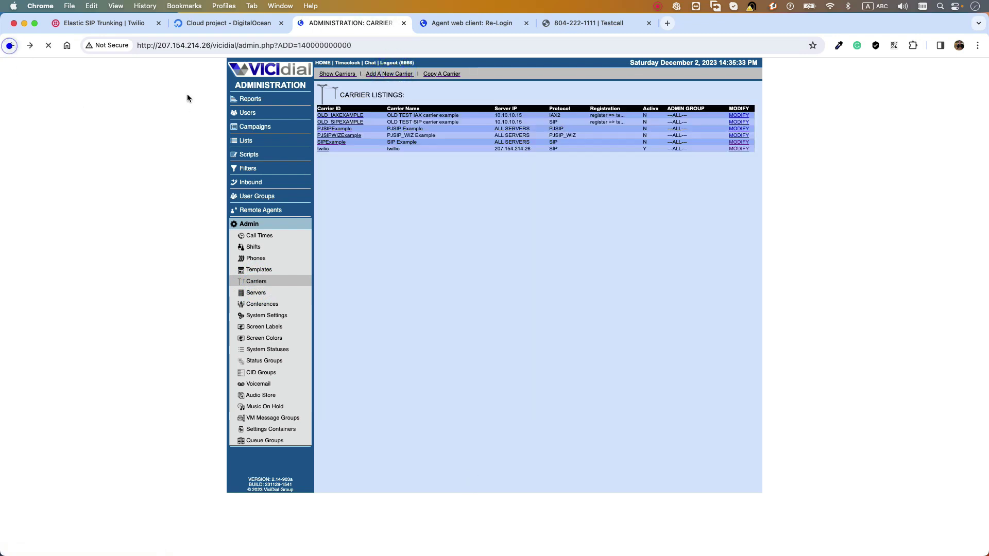
left_click(323, 150)
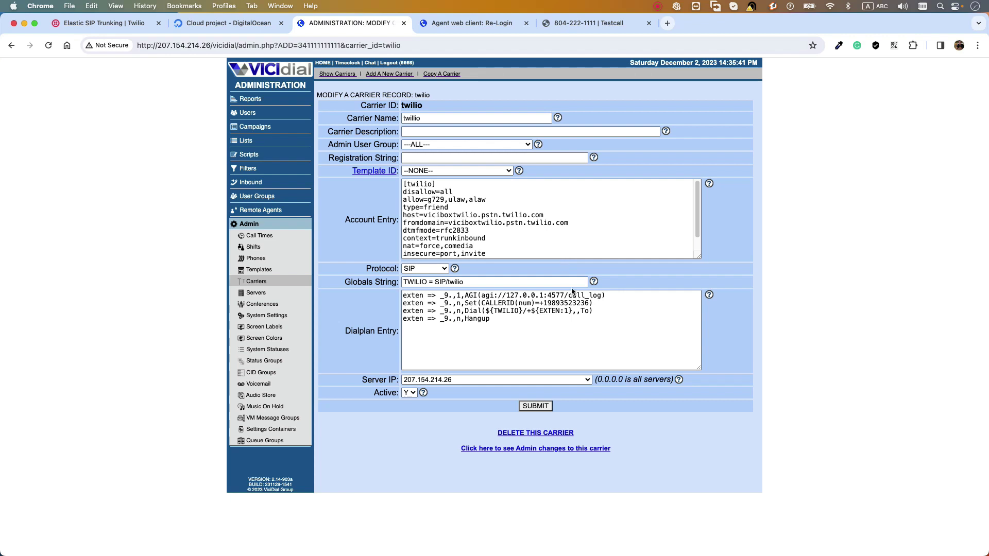
scroll(525, 251, "down", 1)
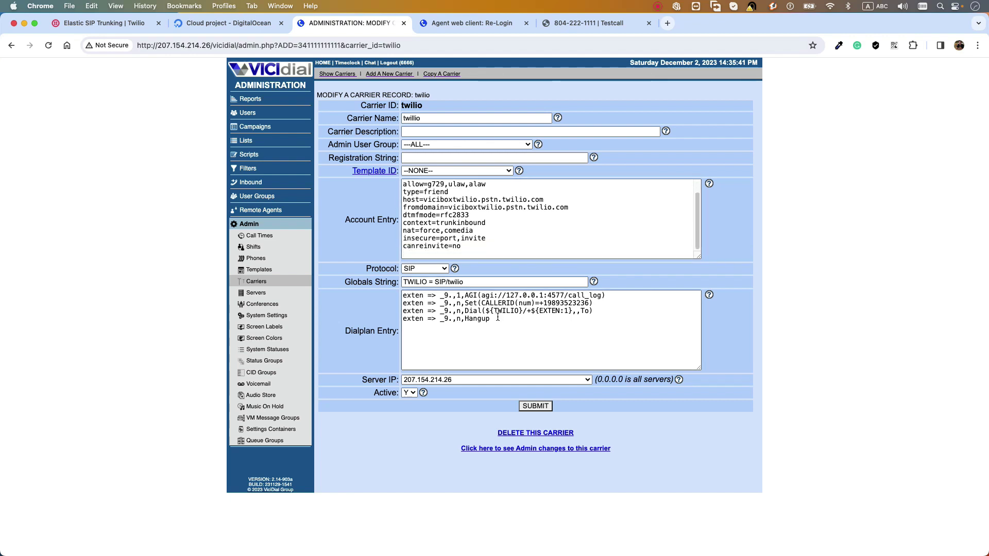
scroll(428, 221, "up", 1)
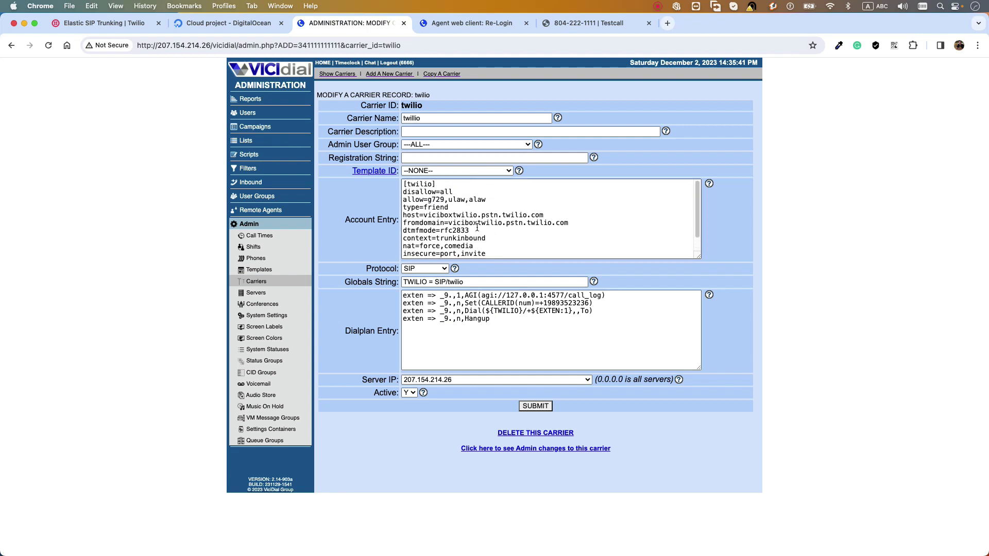
Step: Compare the host name in the twilio carrier's account entry with the termination SIP URI in the Twilio trunk settings
left_click(425, 215)
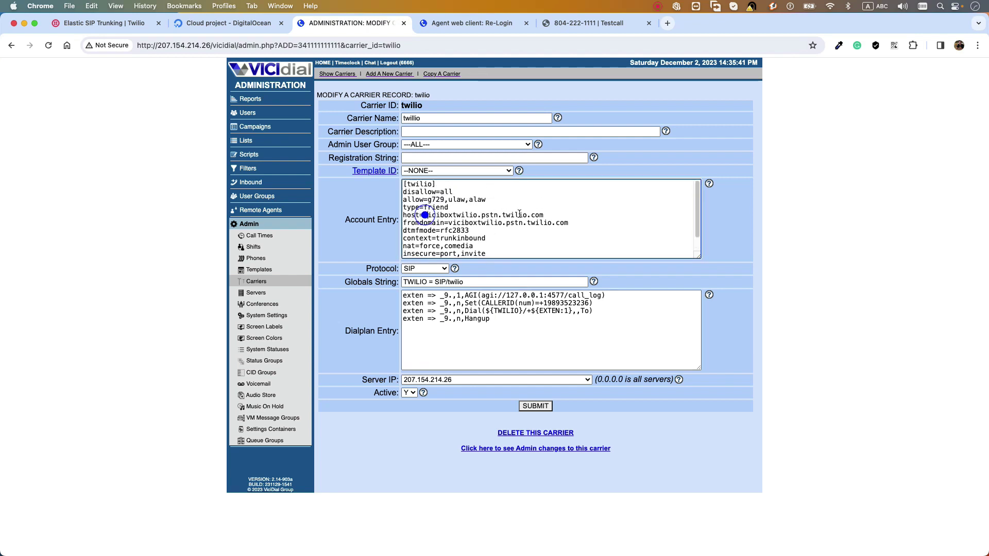
left_click_drag(423, 215, 544, 215)
left_click_drag(479, 216, 423, 214)
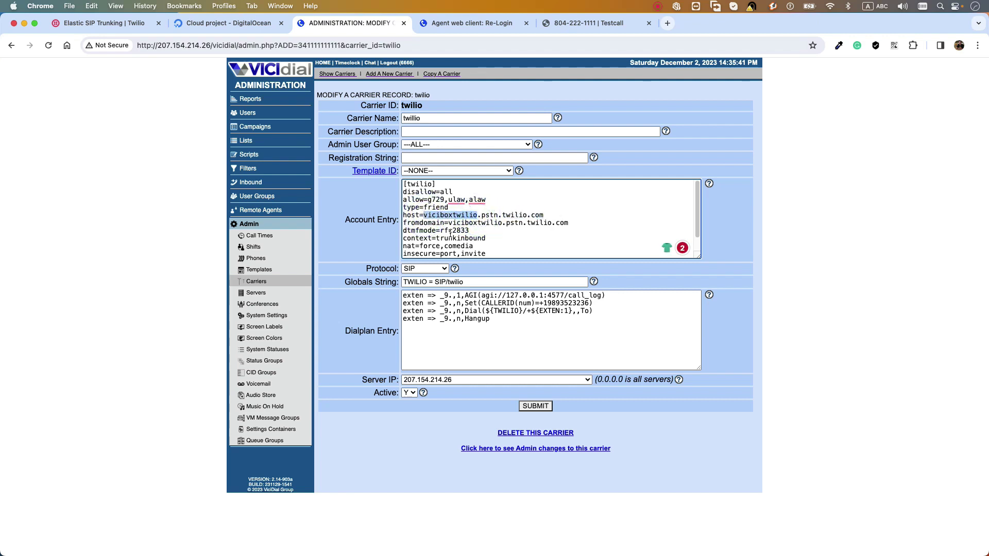
left_click(105, 24)
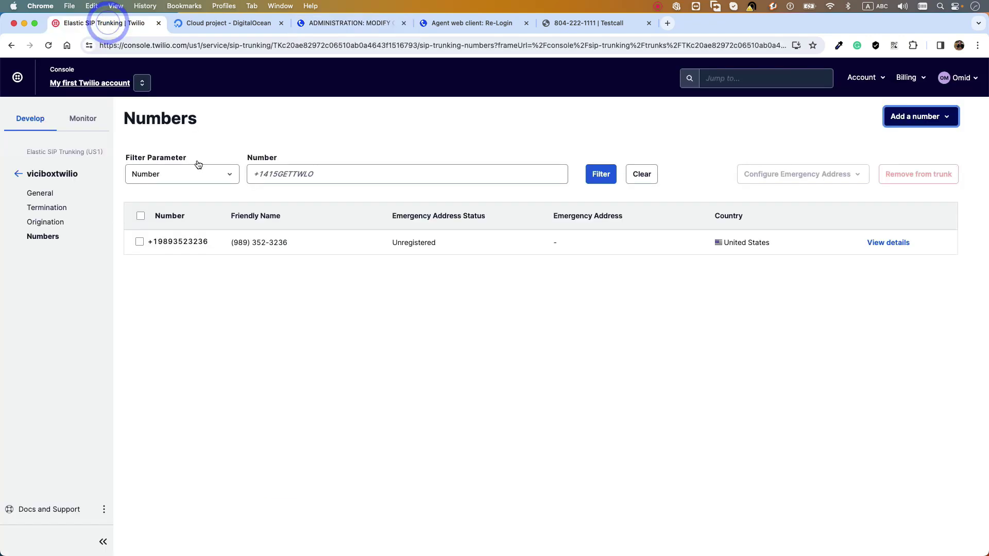
left_click(54, 210)
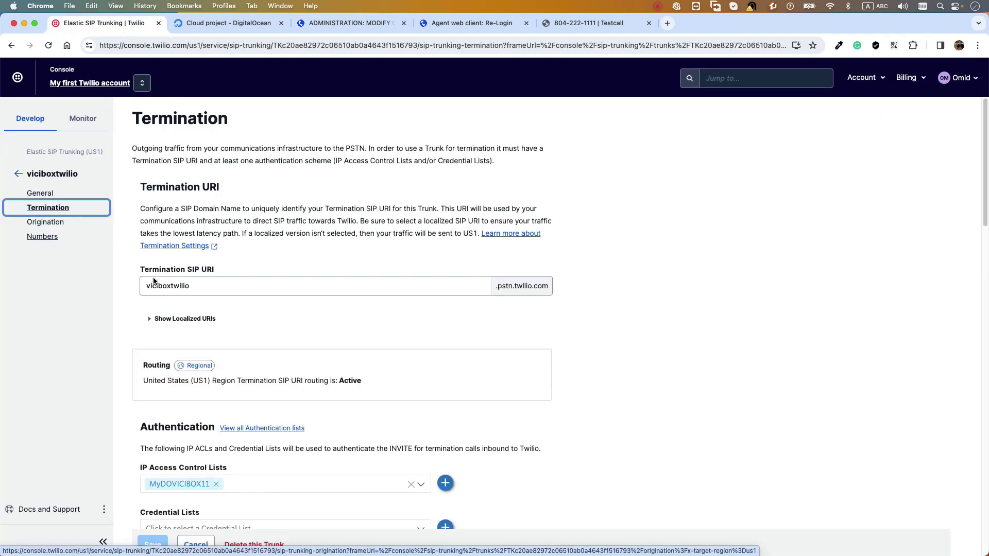
double_click(200, 284)
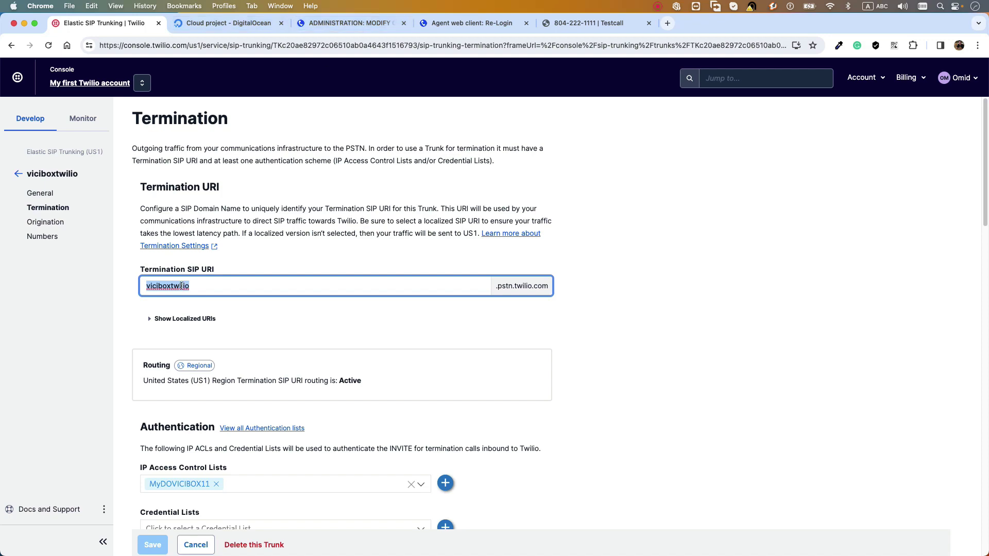
Step: Switch back to the VICIdial carrier and review the host, fromdomain and insecure=port,invite lines of the twilio account entry
left_click(359, 24)
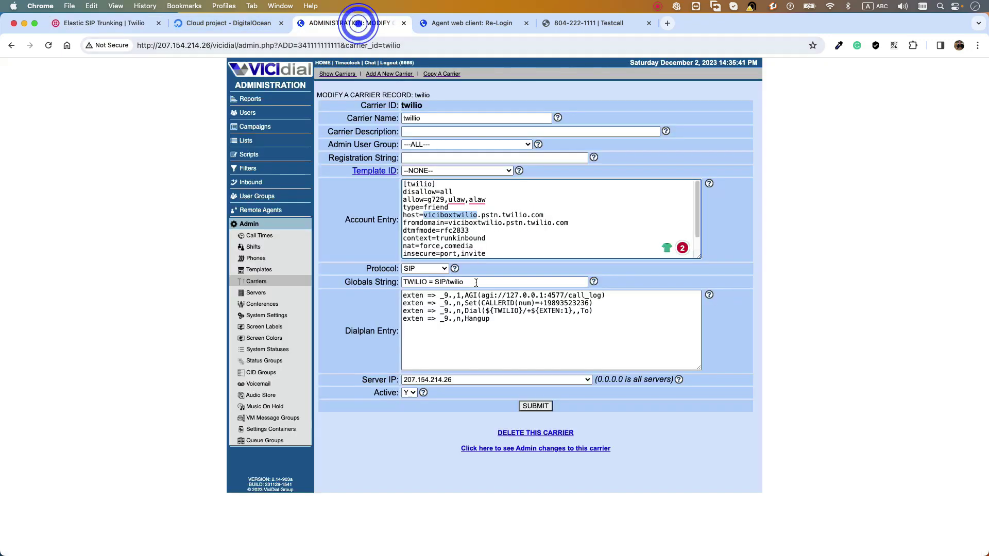
double_click(464, 216)
left_click(475, 206)
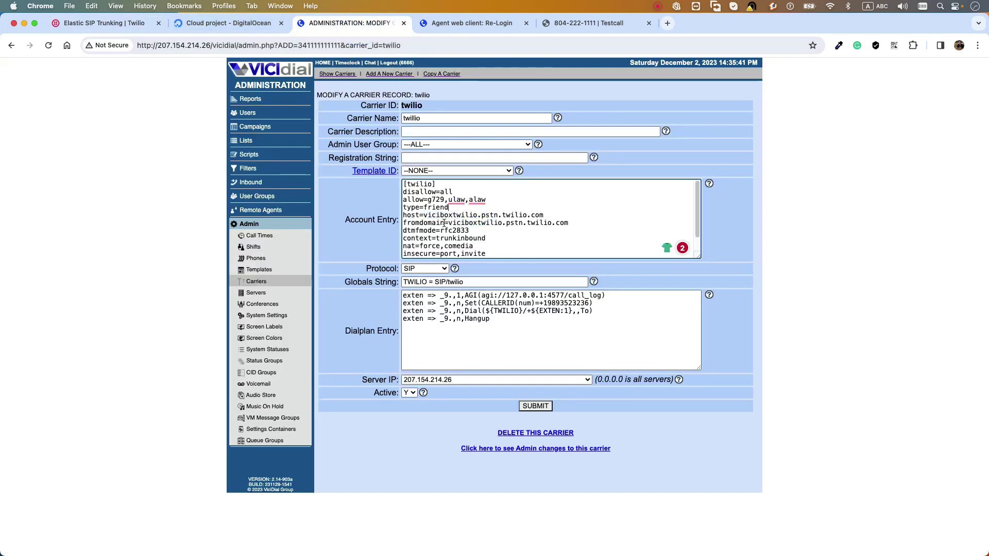
left_click_drag(445, 223, 574, 225)
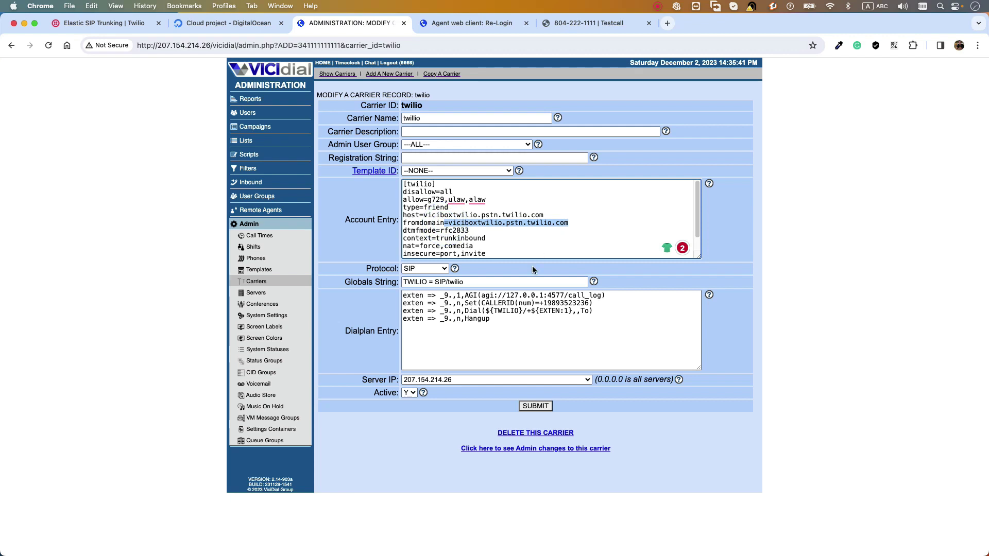
left_click(481, 321)
scroll(484, 238, "down", 2)
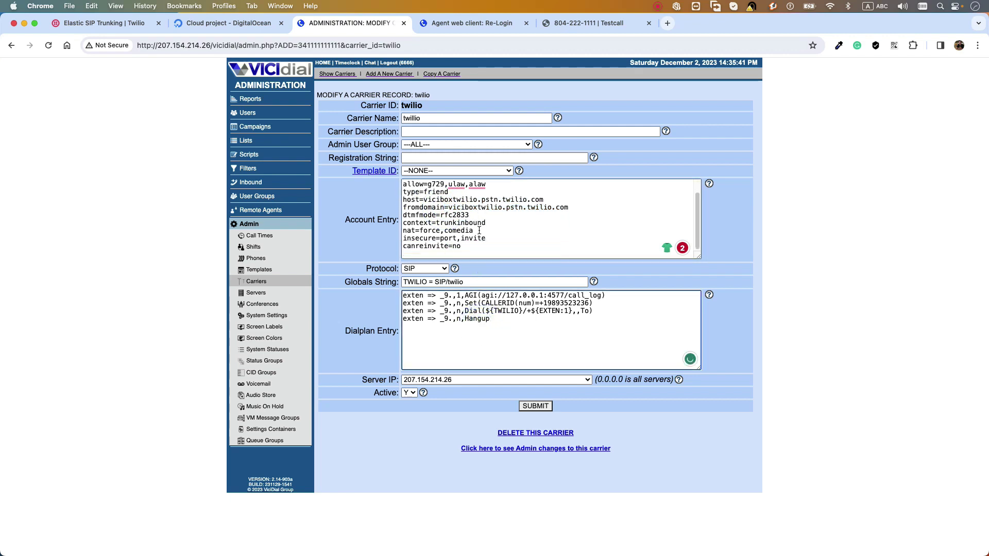
scroll(473, 251, "up", 2)
scroll(472, 252, "down", 2)
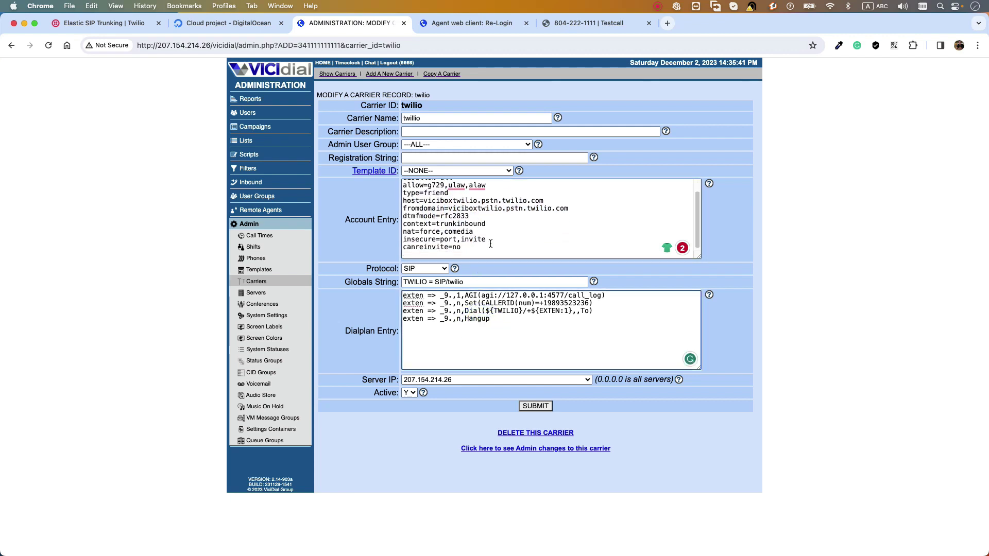
left_click_drag(488, 240, 403, 240)
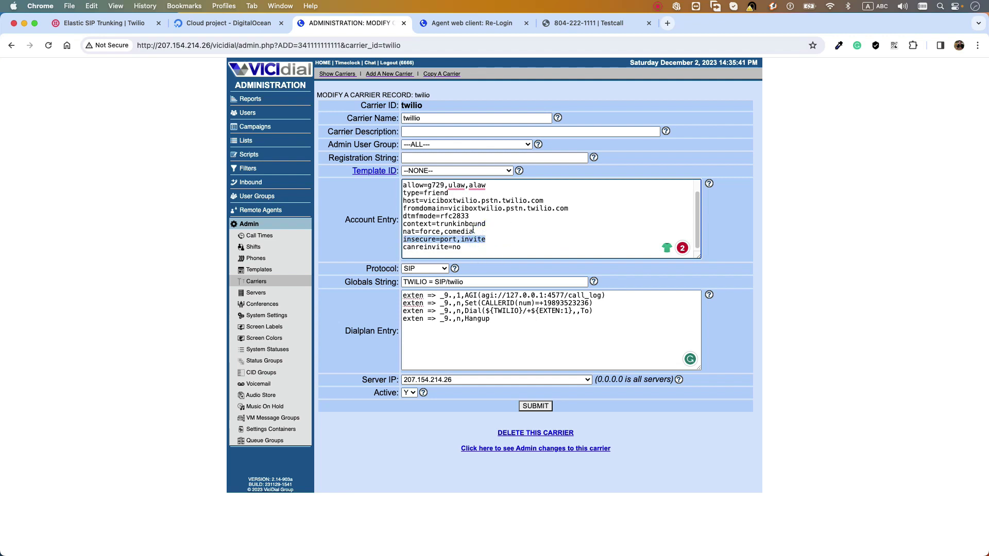
scroll(472, 230, "up", 2)
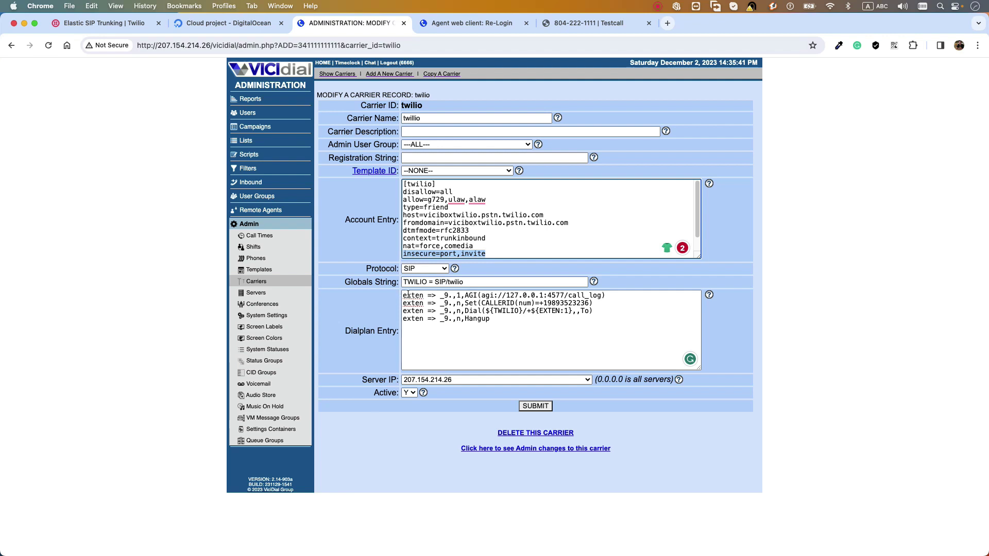
scroll(491, 244, "down", 1)
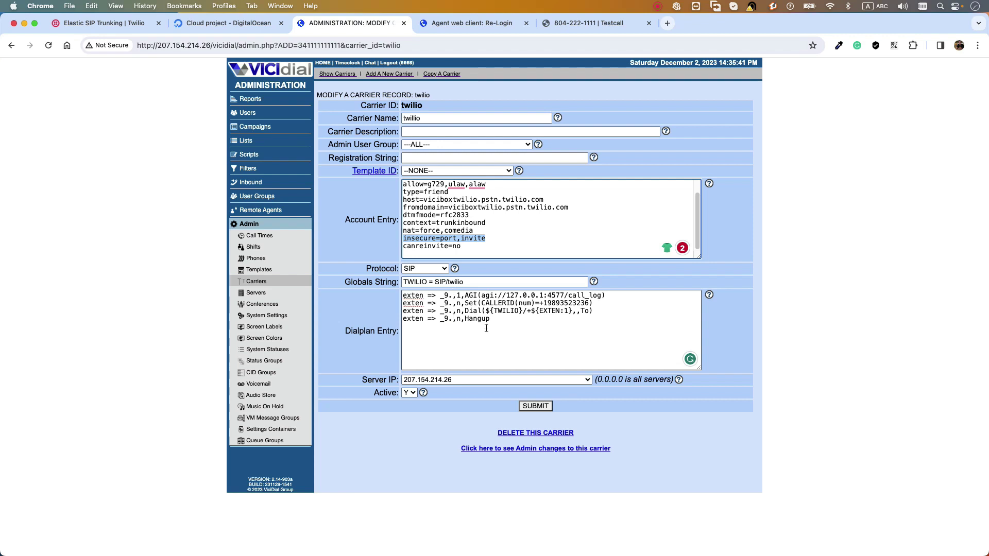
Step: Examine the caller ID number set in the twilio carrier's dialplan entry
left_click_drag(593, 305, 539, 304)
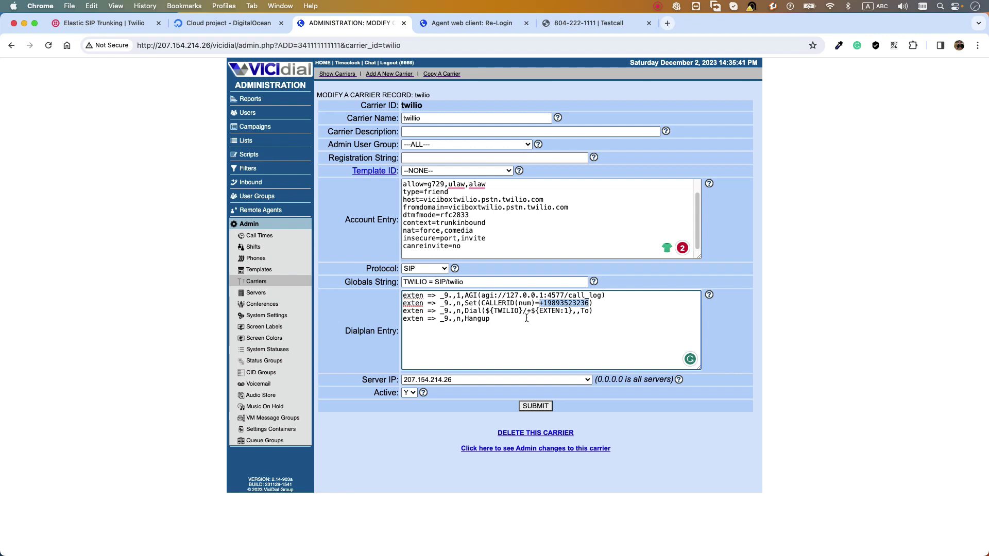
left_click(591, 303)
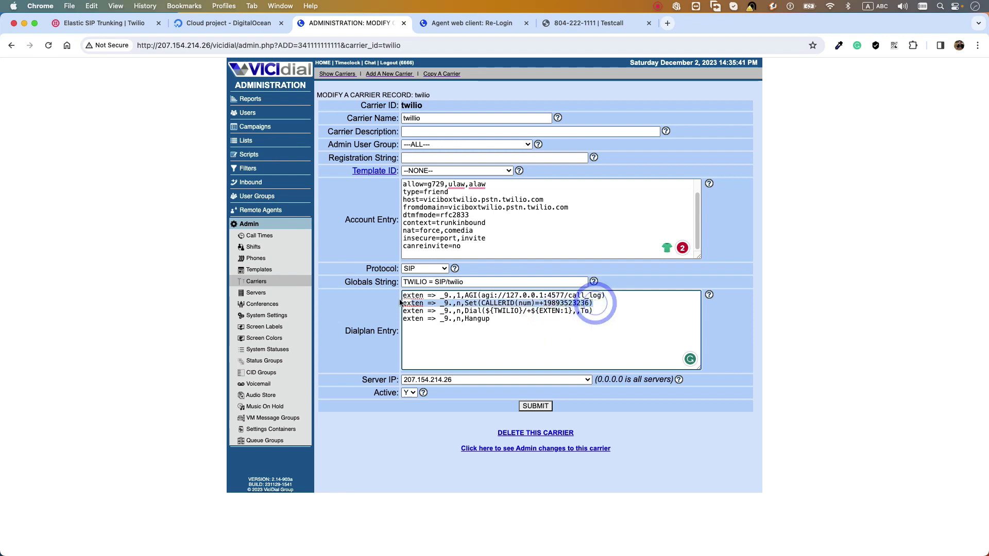
key("BackSpace")
key("cmd+z")
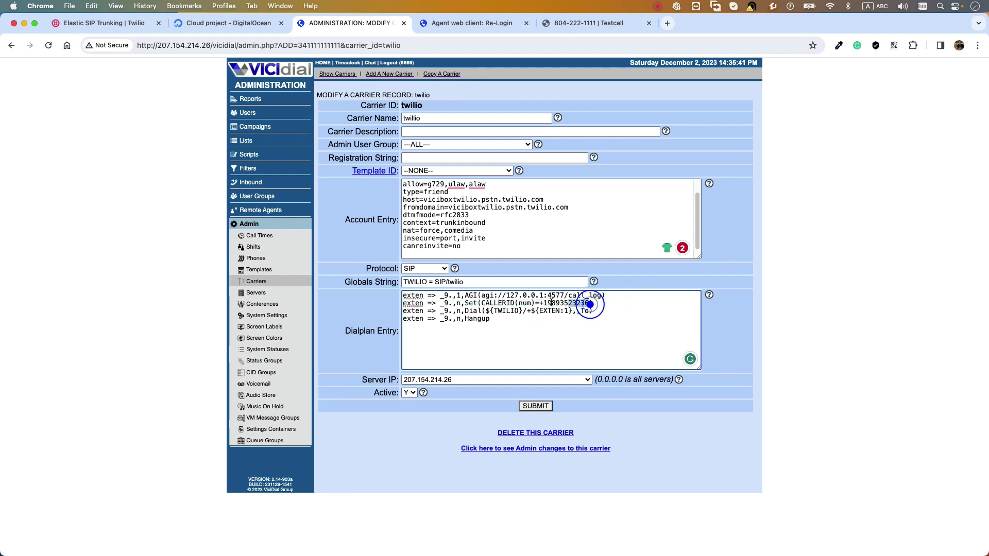
left_click_drag(592, 304, 537, 304)
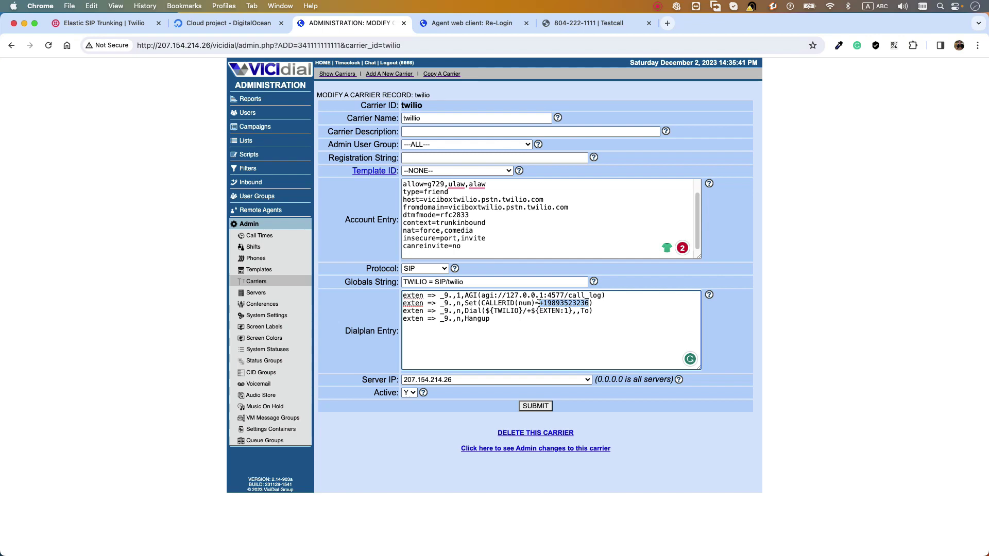
left_click(597, 304)
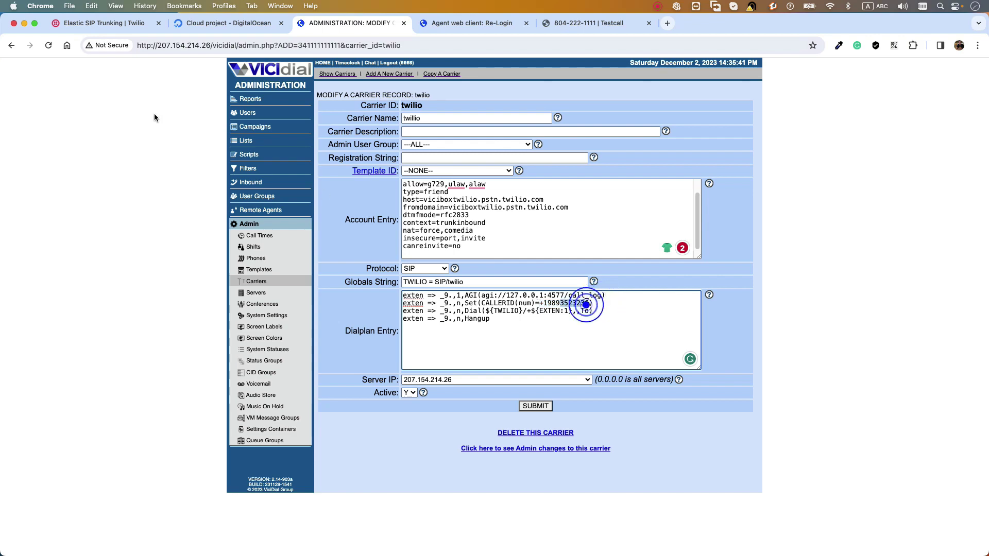
Step: Compare the dialplan's caller ID with the phone number assigned to the viciboxtwilio trunk in the Twilio console
left_click(123, 28)
left_click(34, 221)
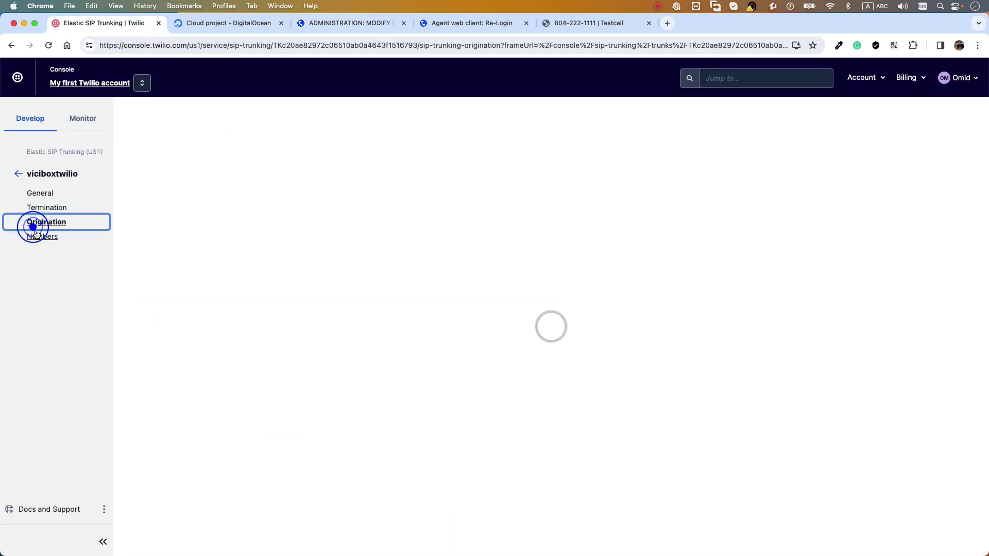
left_click(37, 236)
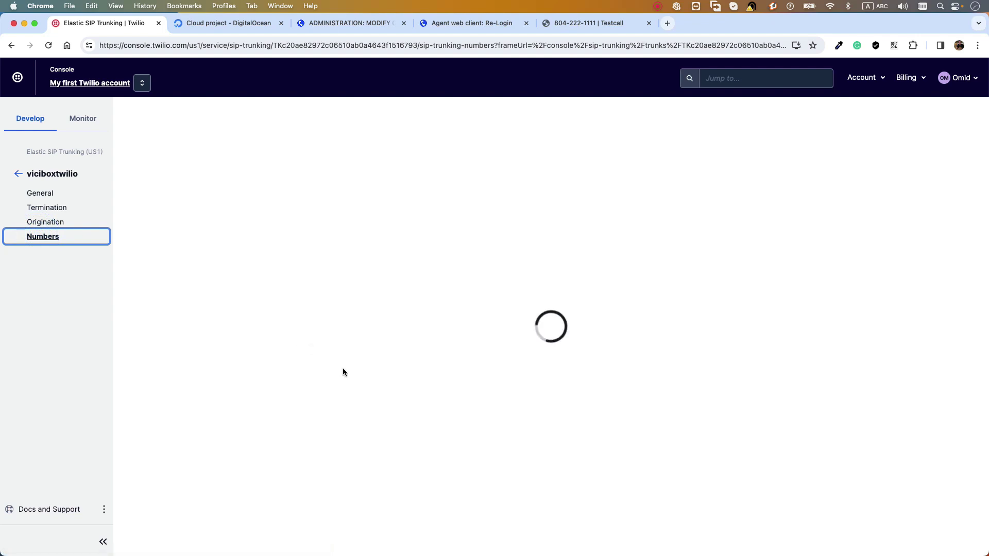
triple_click(211, 243)
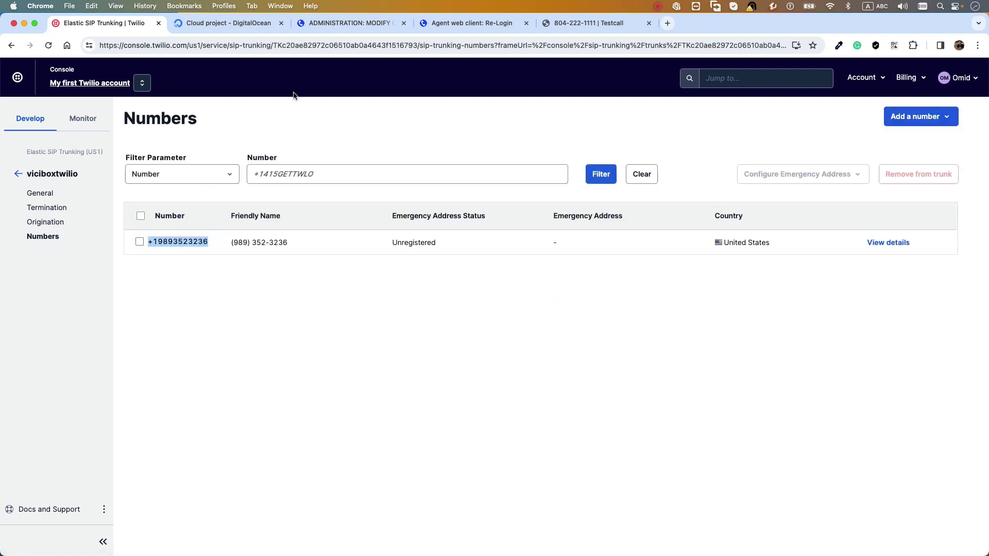
left_click(352, 24)
left_click(584, 326)
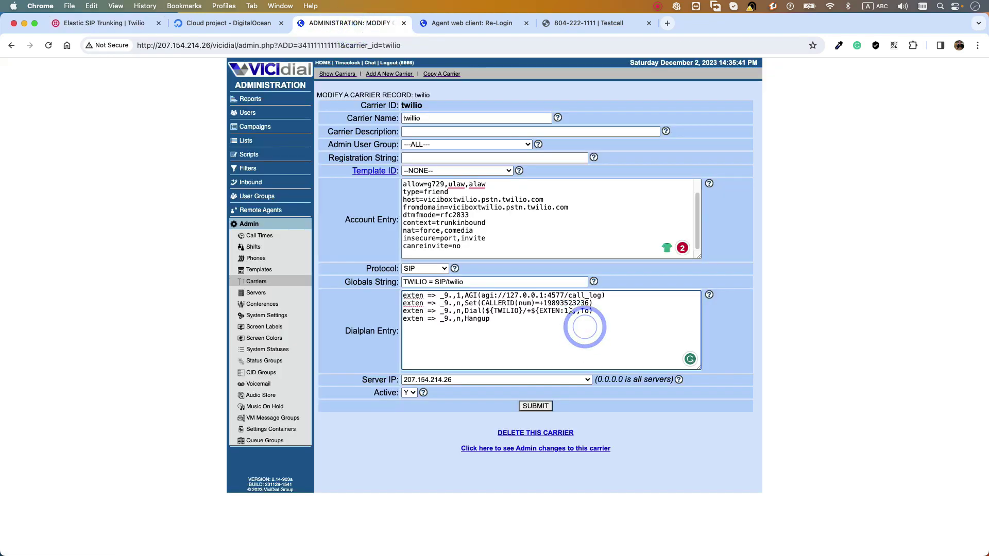
Step: Check the dialplan entry and its caller ID line, and save the twilio carrier record
left_click(516, 328)
key("super+a")
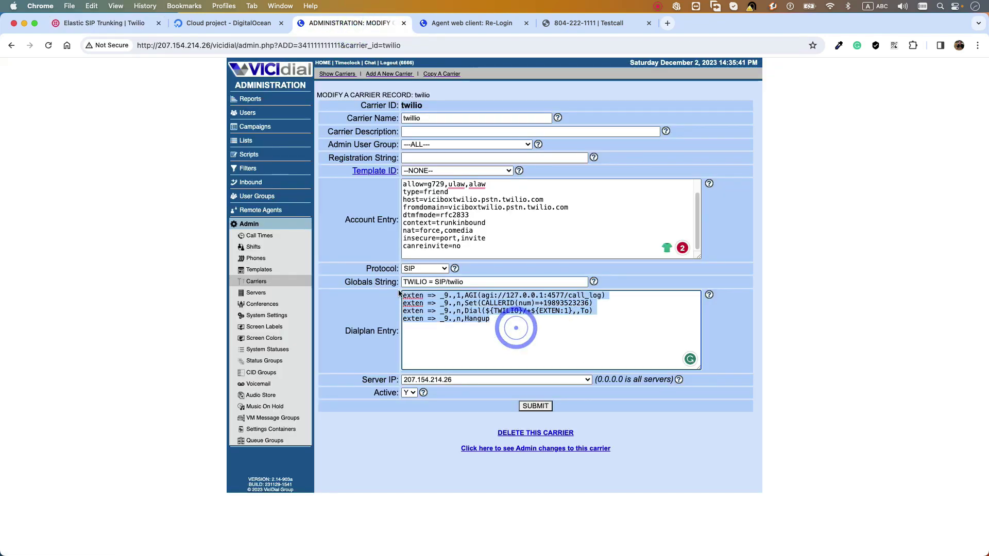
left_click(526, 328)
triple_click(603, 302)
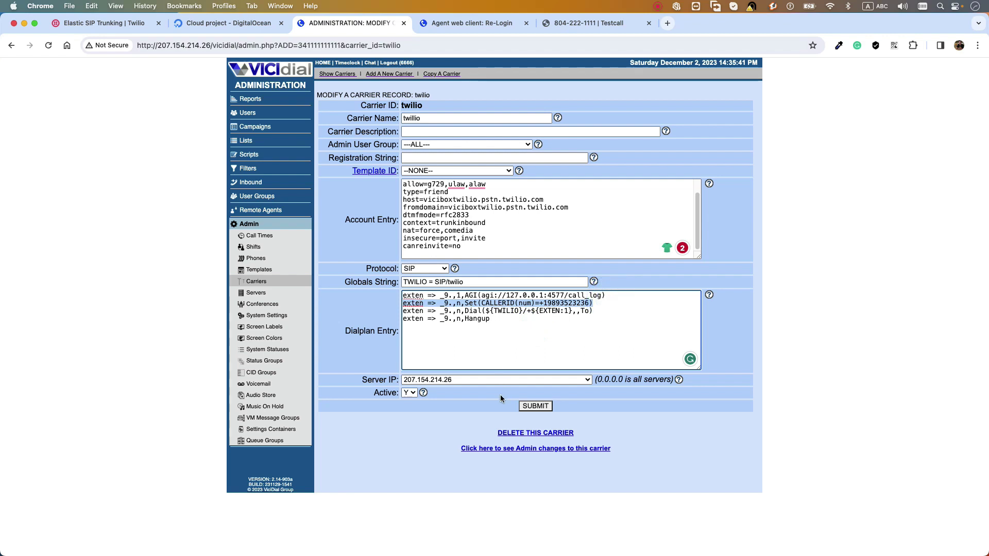
left_click(534, 406)
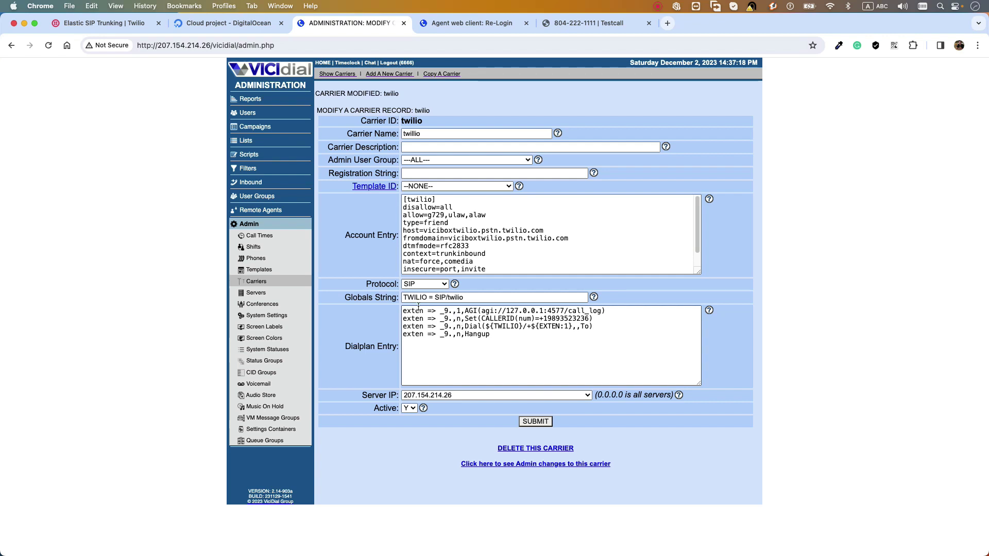
Step: Switch to the agent login page, open Zoiper5, delete the contact's call history and move its window beside the login form
left_click(452, 24)
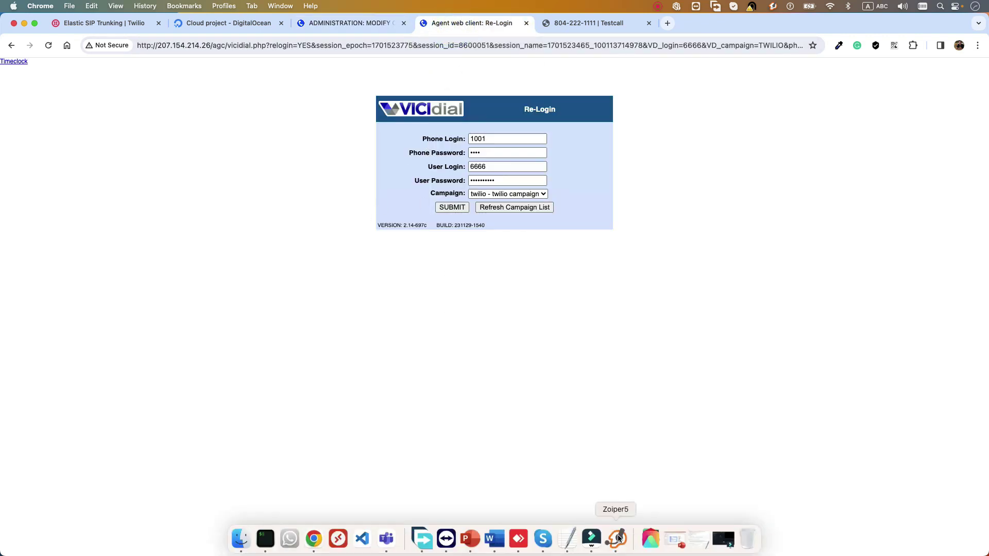
left_click(617, 549)
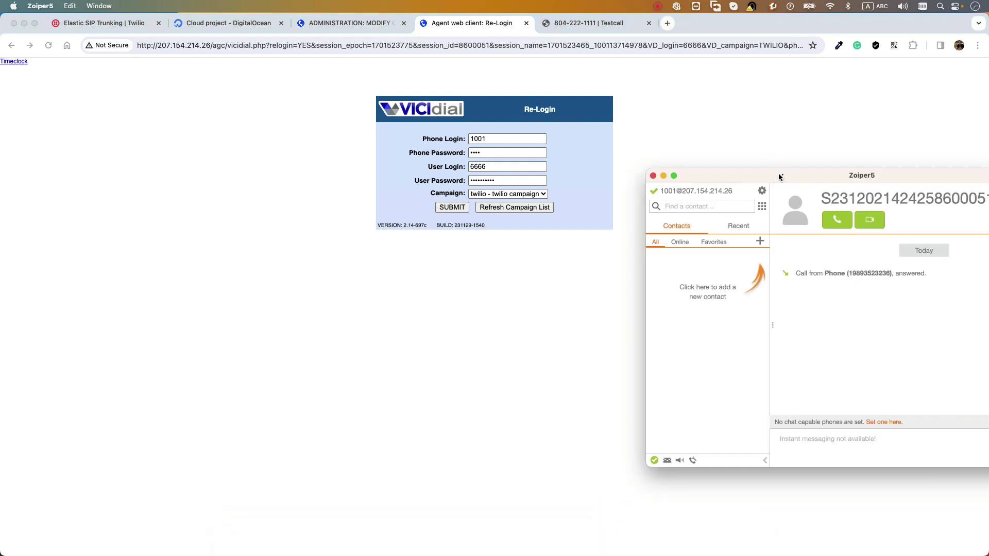
left_click_drag(778, 174, 600, 176)
left_click(873, 222)
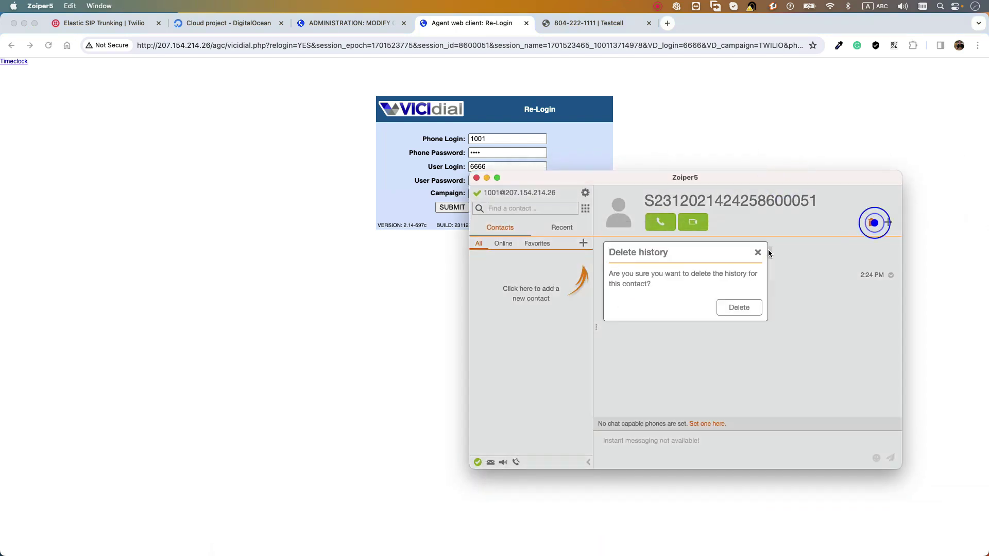
left_click(736, 308)
left_click_drag(555, 181, 829, 159)
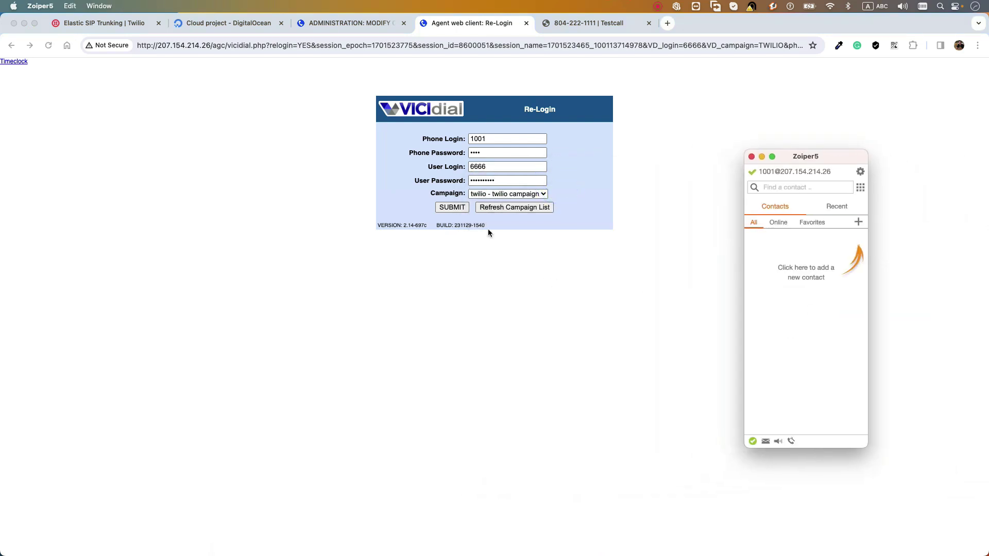
Step: Log the agent in to the twilio campaign, answer the incoming session call in Zoiper5 and submit the inbound group selection
left_click(444, 208)
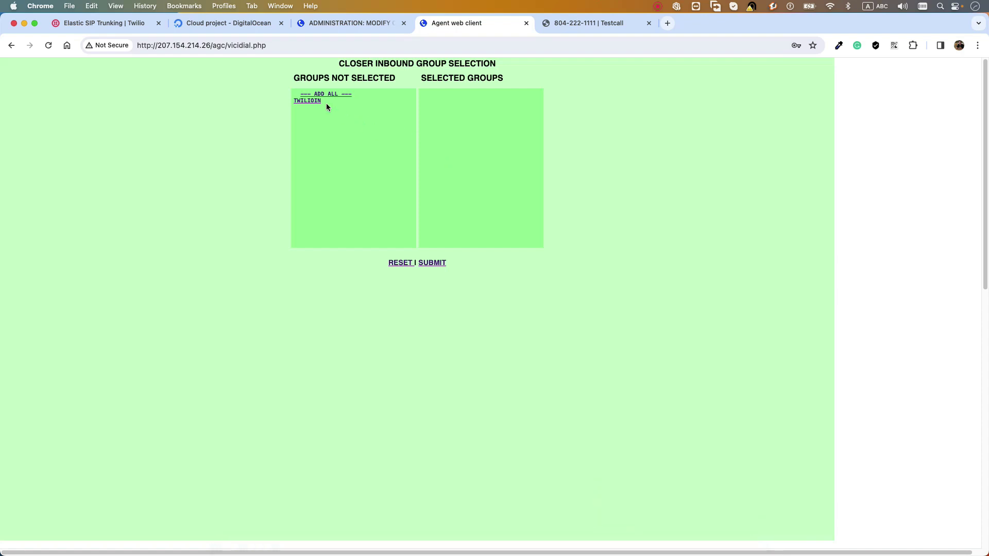
left_click(620, 538)
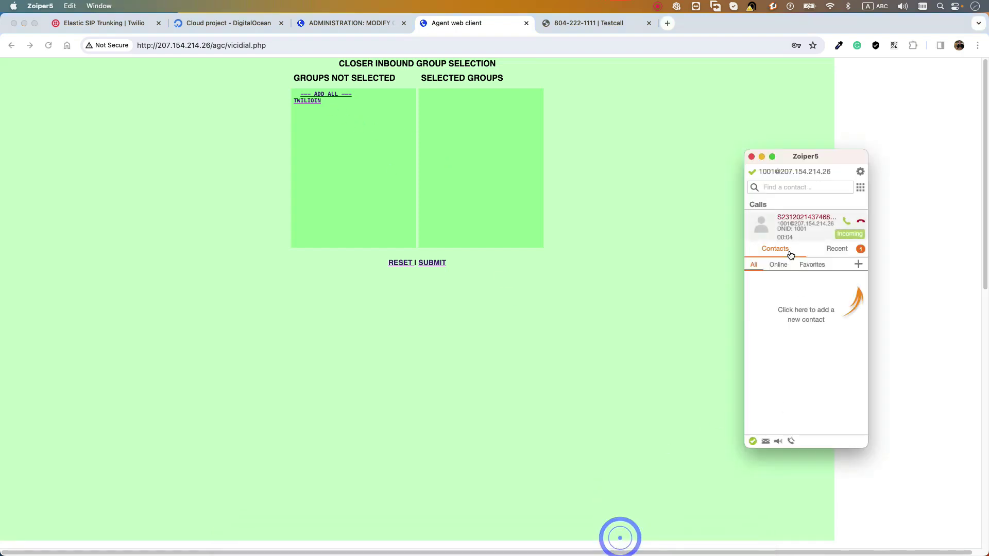
left_click(842, 221)
left_click(427, 263)
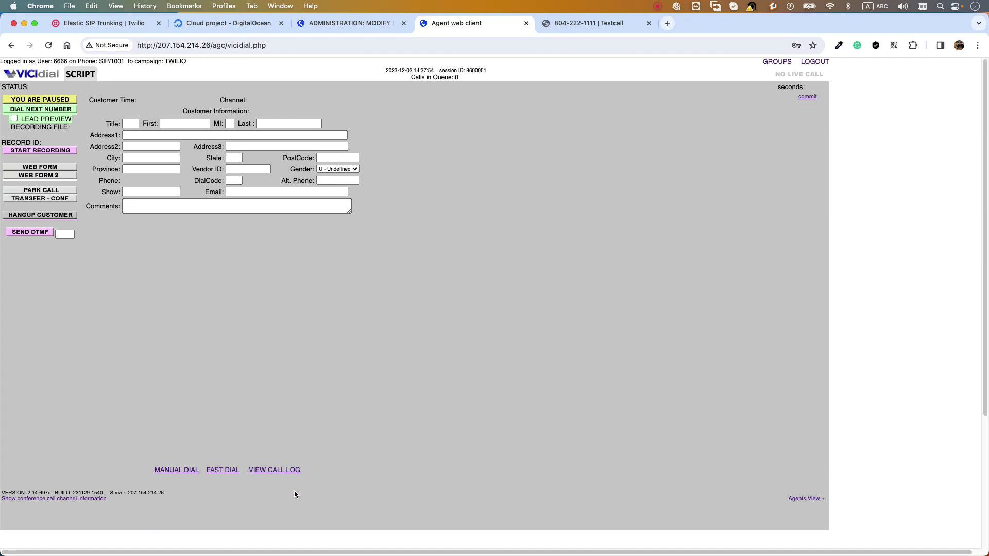
Step: Review the test phone number and the Caller ID Number Playback Test on the Testcall page, and return to the agent web client
left_click(580, 23)
left_click_drag(262, 170, 632, 189)
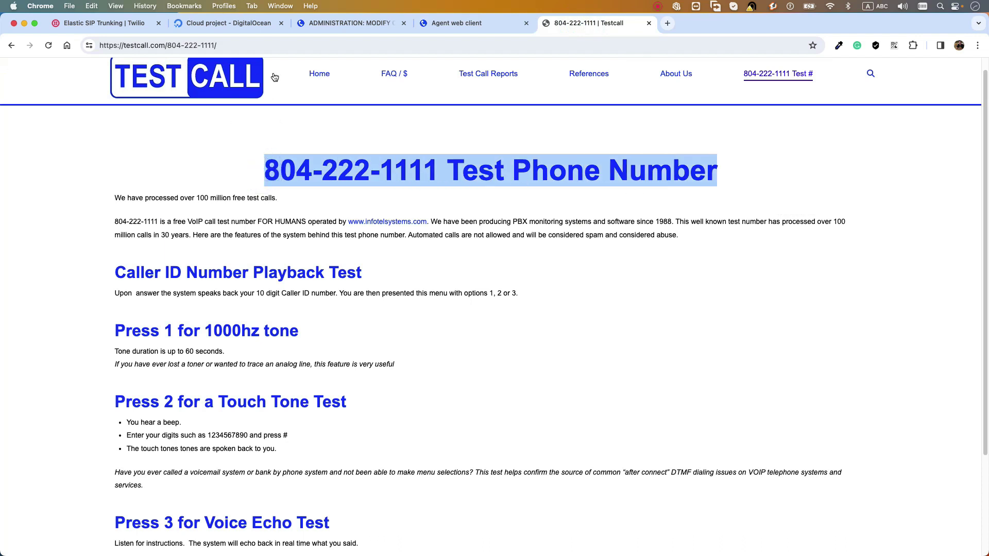
left_click(311, 156)
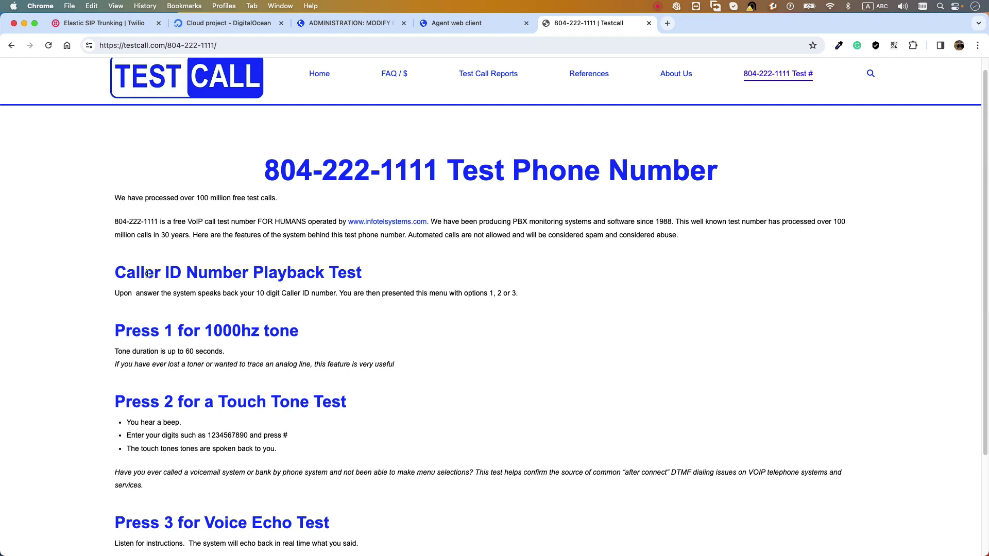
left_click_drag(141, 273, 286, 274)
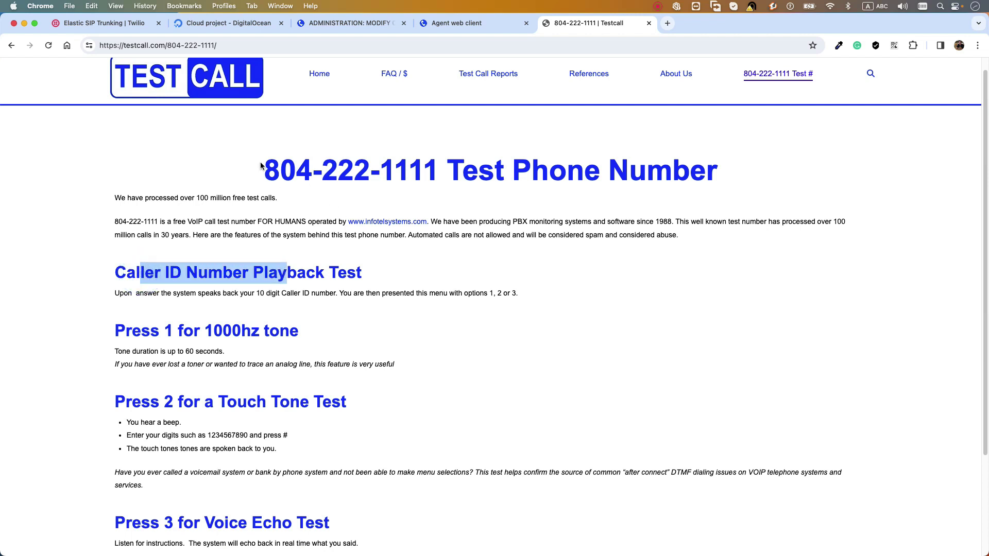
left_click_drag(261, 166, 438, 171)
left_click(471, 27)
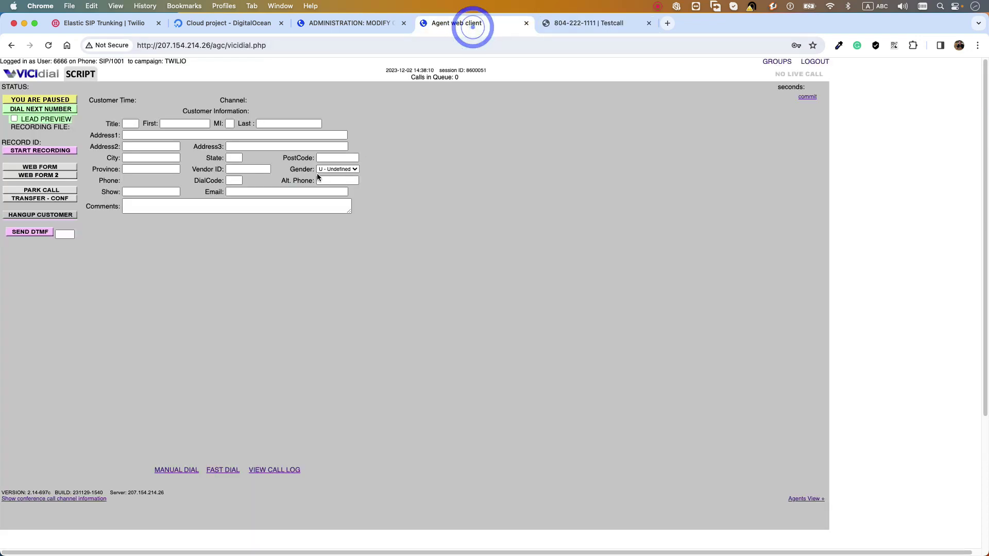
left_click(170, 469)
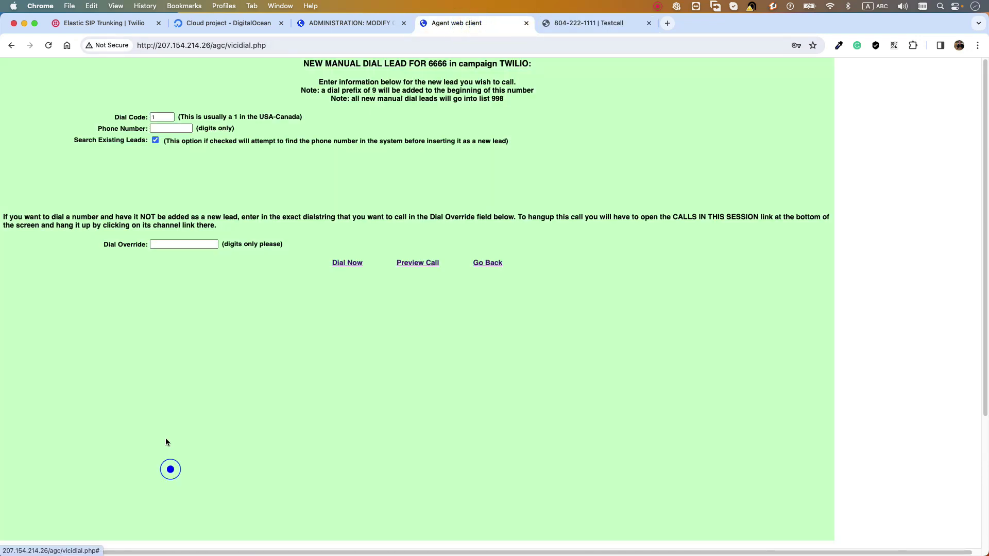
left_click(159, 128)
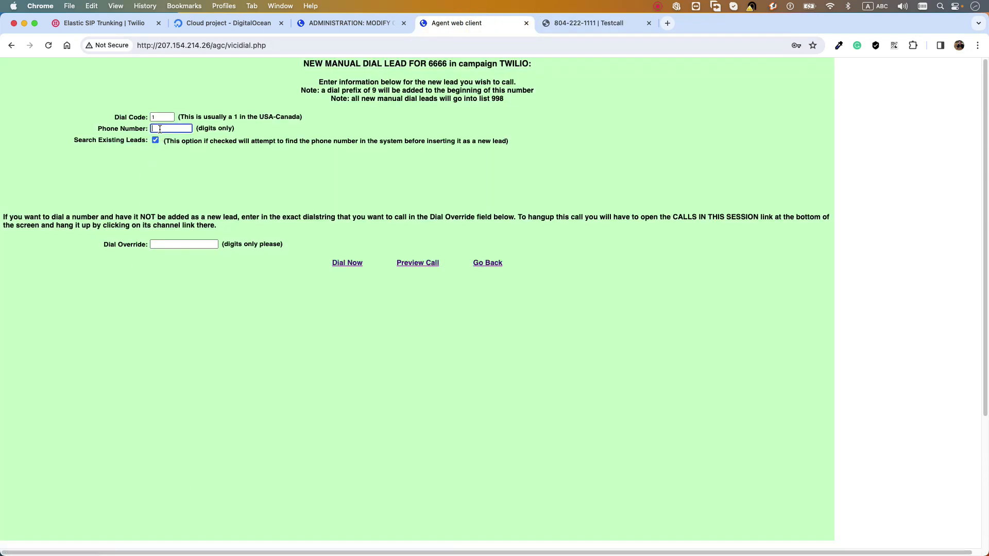
left_click(479, 263)
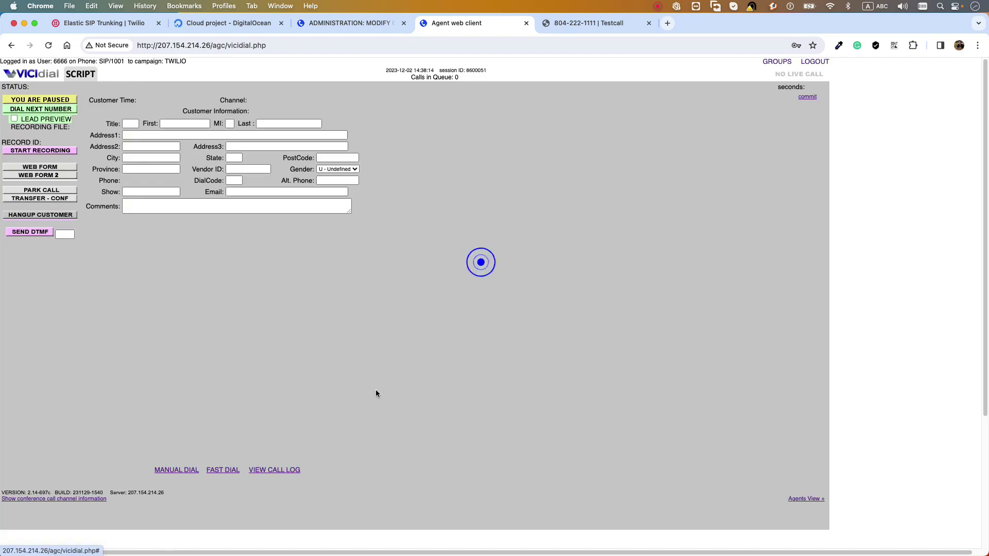
Step: Open the agent's call log, redial the most recent test call and dial it now as a manual call
left_click(261, 471)
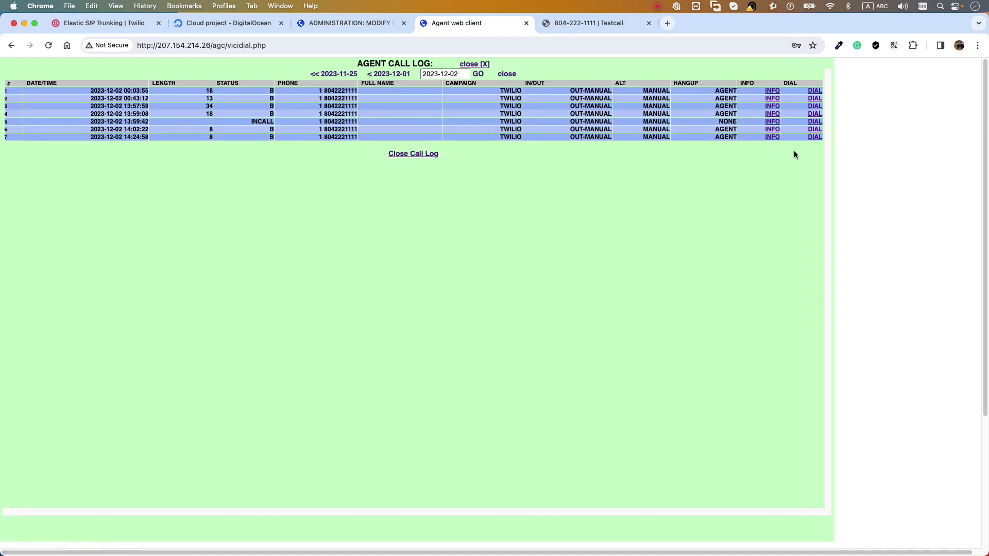
left_click(815, 137)
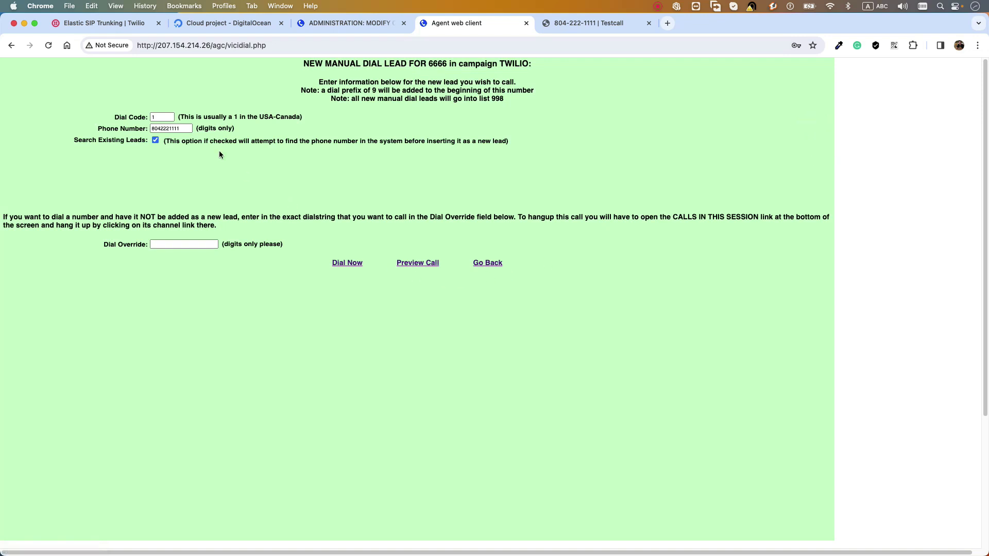
double_click(189, 129)
left_click(346, 263)
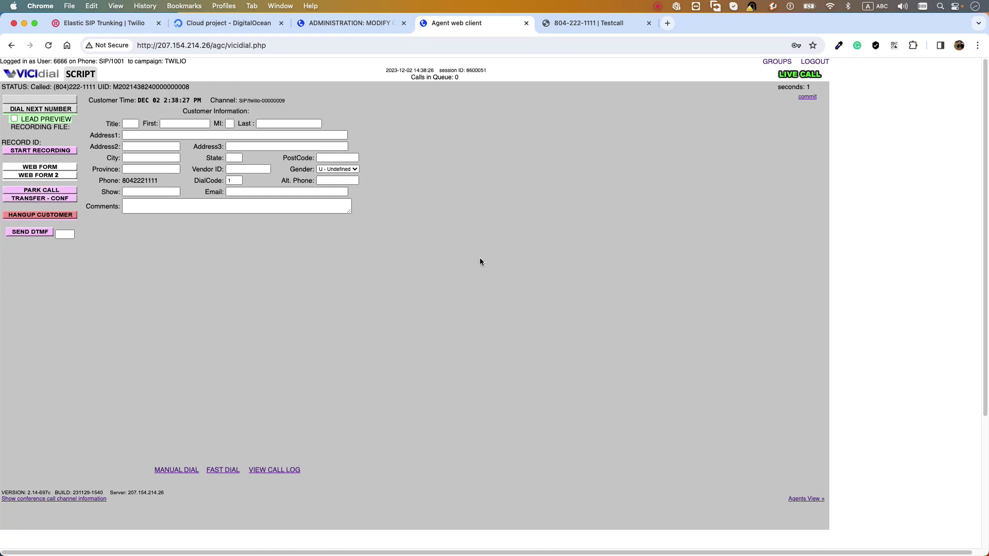
Step: Check the live call indicator, hang up the customer and disposition the call as B - Busy
left_click(824, 72)
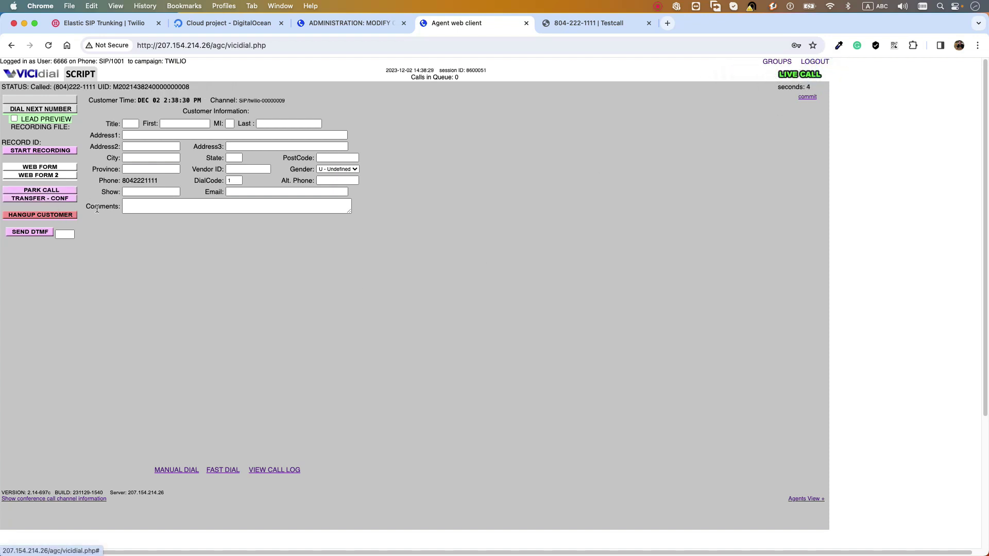
left_click(58, 216)
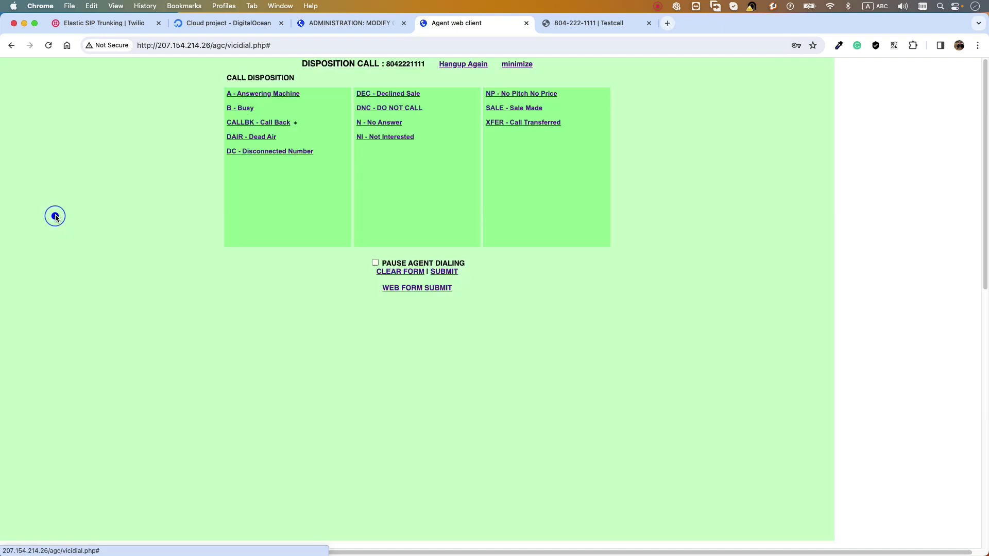
left_click(244, 109)
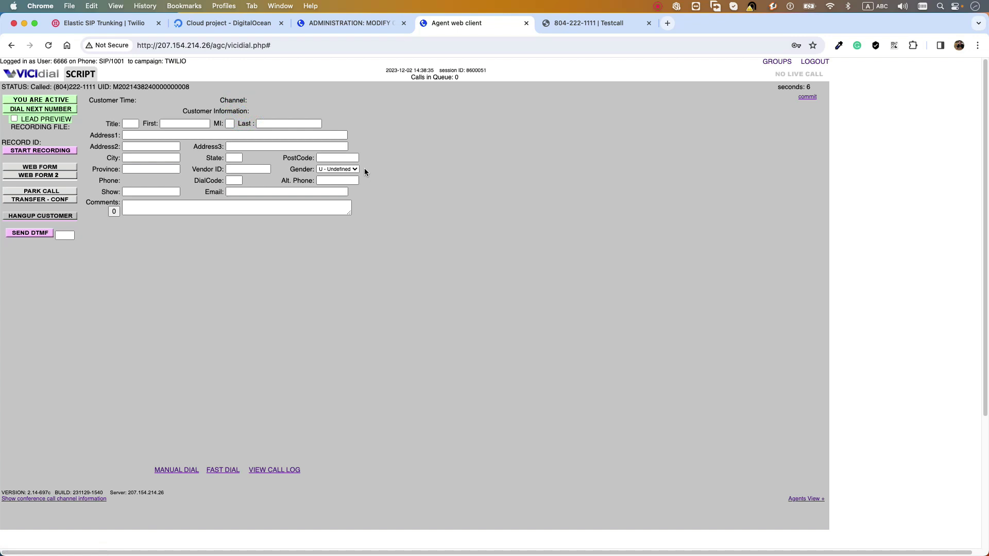
Step: Return to the VICIdial administration page and review the Twilio number's entry in the inbound DID listings
left_click(335, 25)
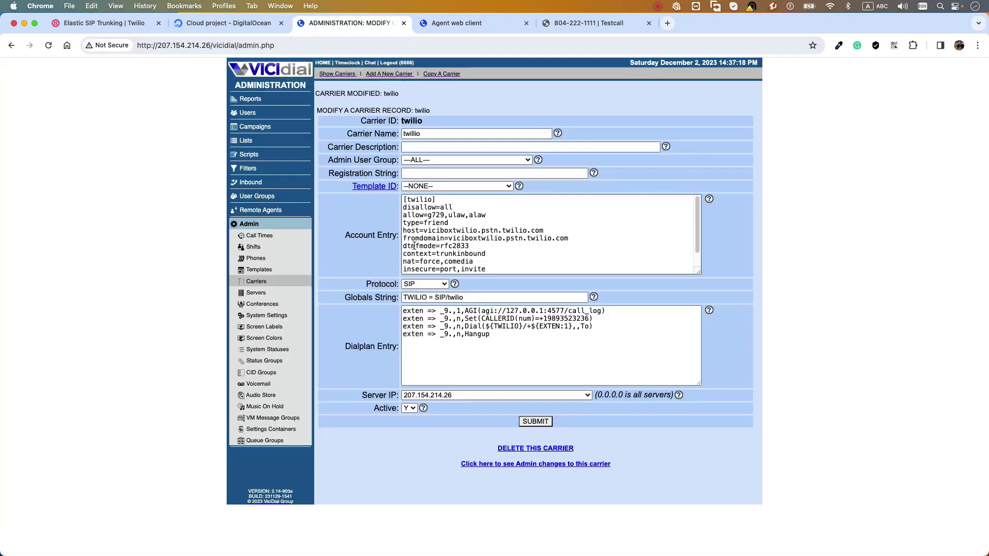
left_click(249, 183)
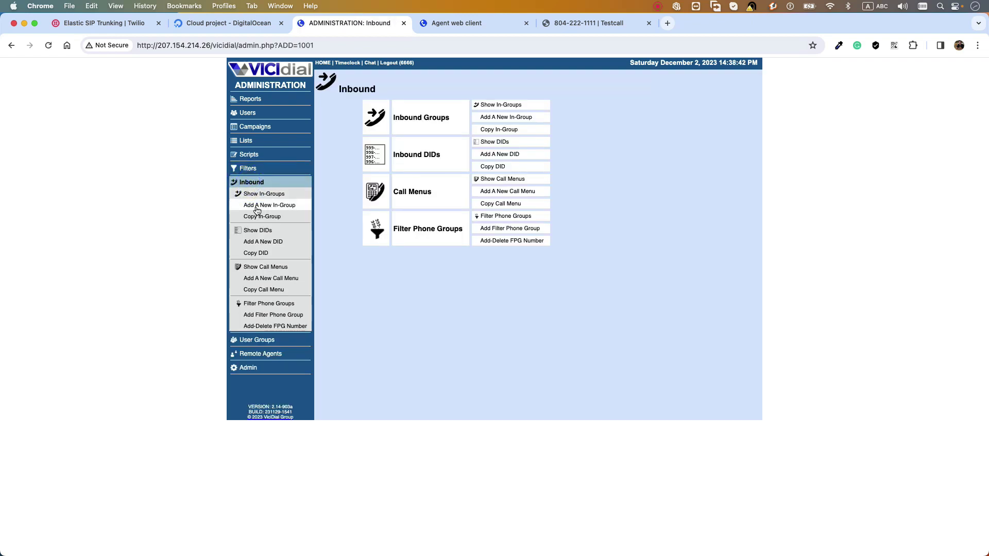
left_click(263, 231)
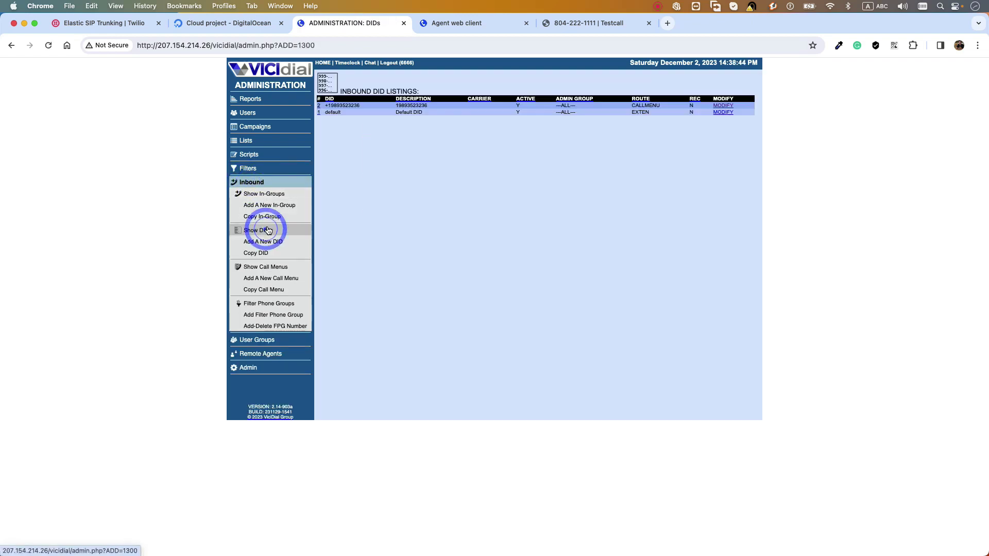
left_click(327, 105)
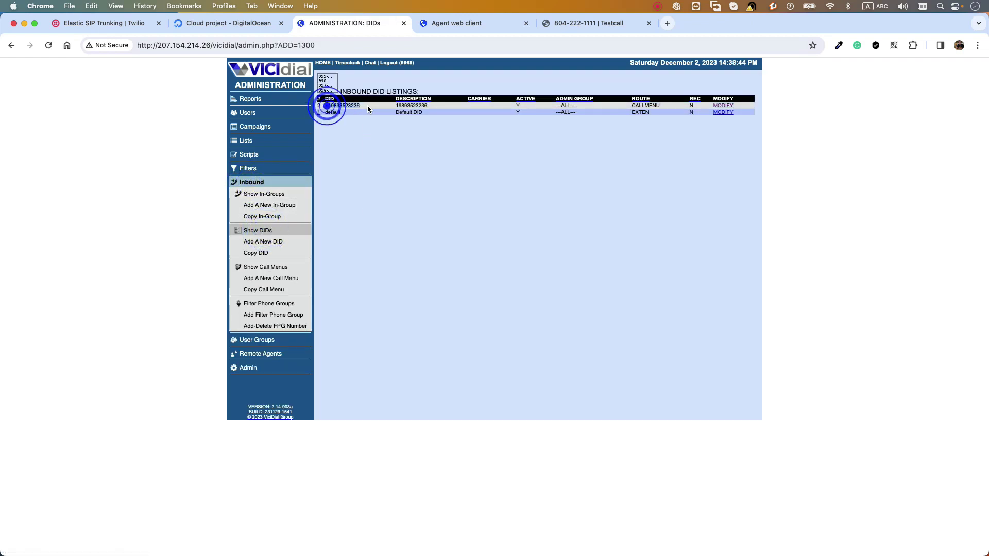
triple_click(371, 155)
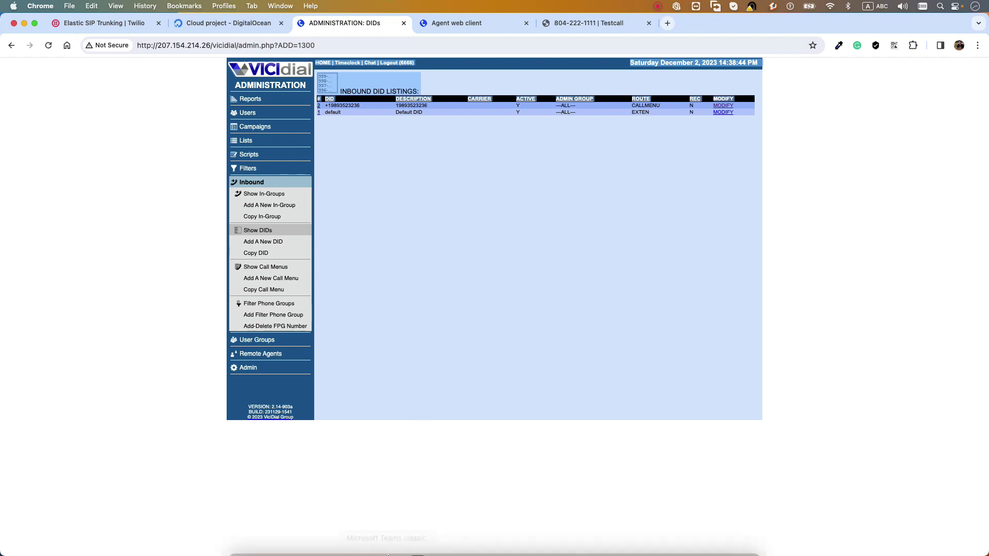
Step: Switch to the Asterisk console in iTerm2 and push the old output out of view with blank prompt lines
left_click(267, 539)
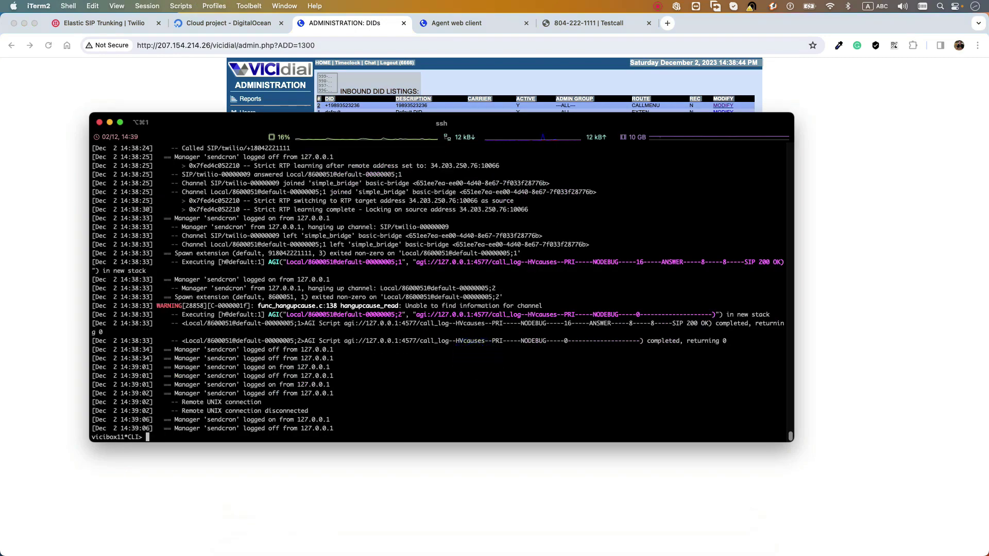
key("Return")
key("Return")
key("Return")
key("Return")
key("Return")
key("Return")
key("Return")
key("Return")
key("Return")
key("Return")
key("Return")
key("Return")
key("Return")
key("Return")
key("Return")
key("Return")
key("Return")
key("Return")
key("Return")
key("Return")
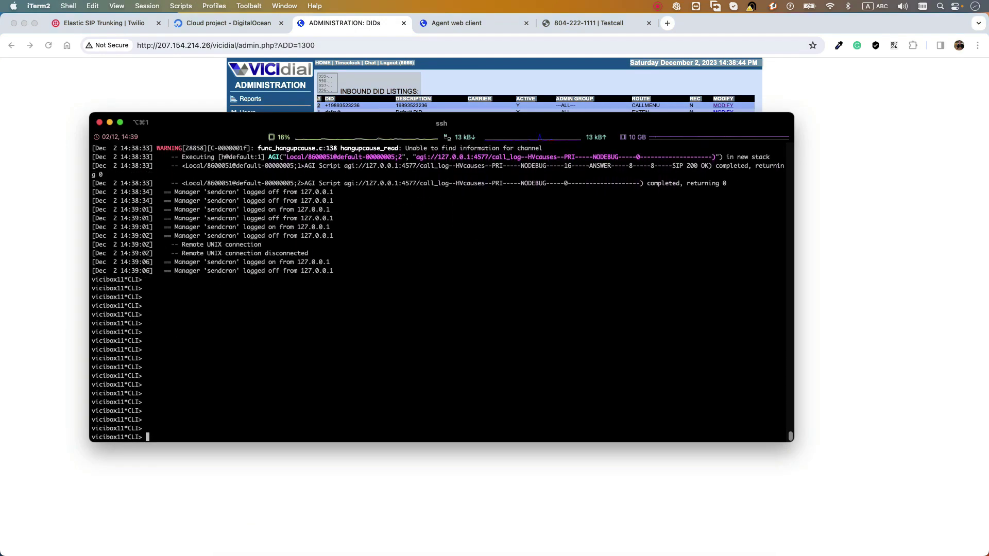
key("Return")
key("Return")
key("Return")
key("Return")
key("Return")
key("Return")
key("Return")
key("Return")
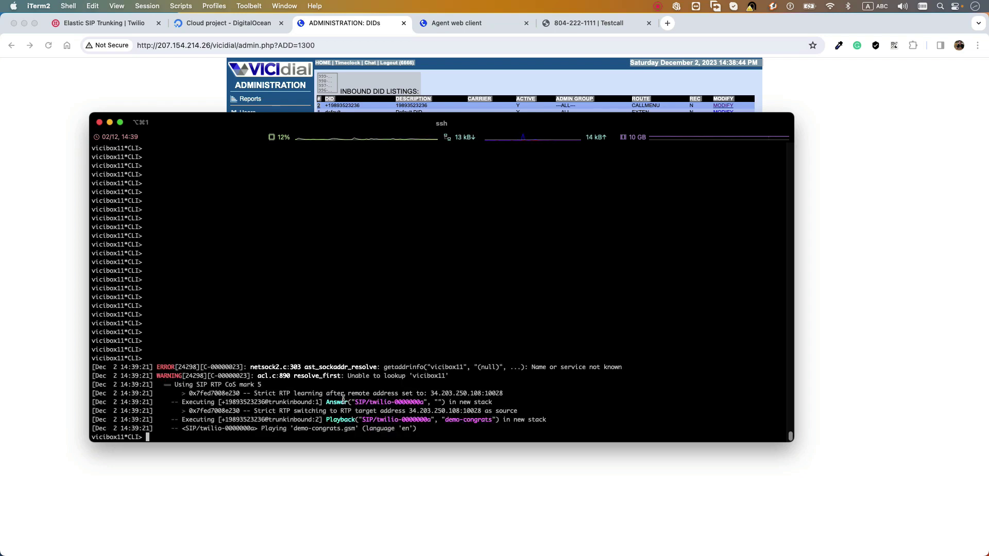
Step: Examine the inbound test call's trunkinbound Answer and Playback lines in the Asterisk console output
left_click_drag(228, 402, 383, 402)
triple_click(514, 412)
left_click_drag(525, 412, 393, 398)
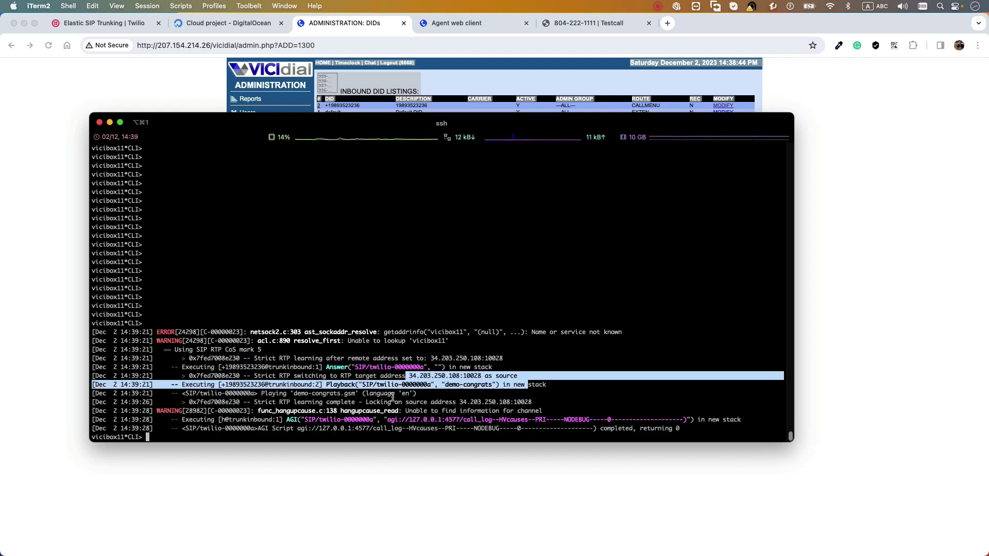